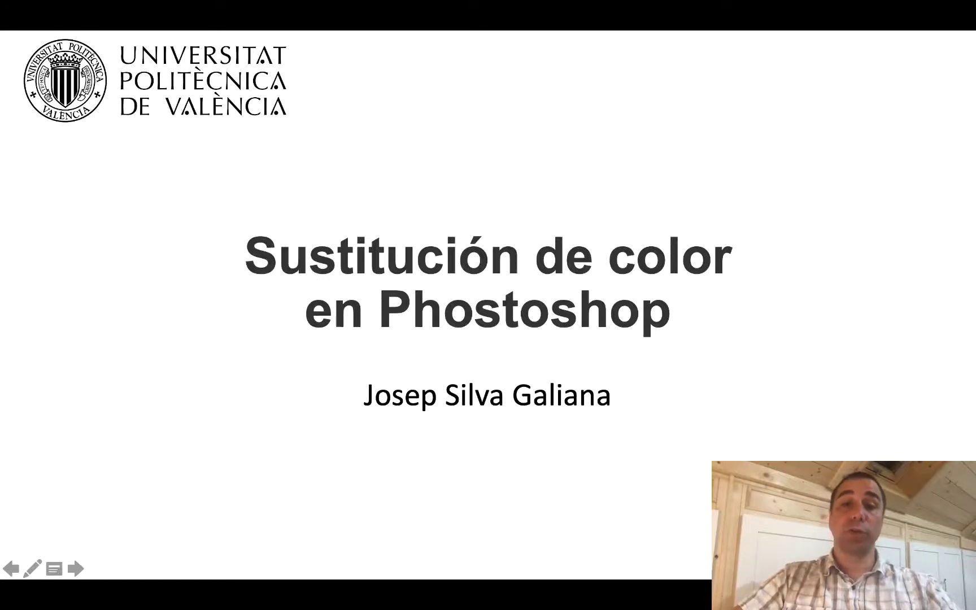
- Advance the slideshow to the Objetivos formativos slide, then switch to Photoshop
key("Right")
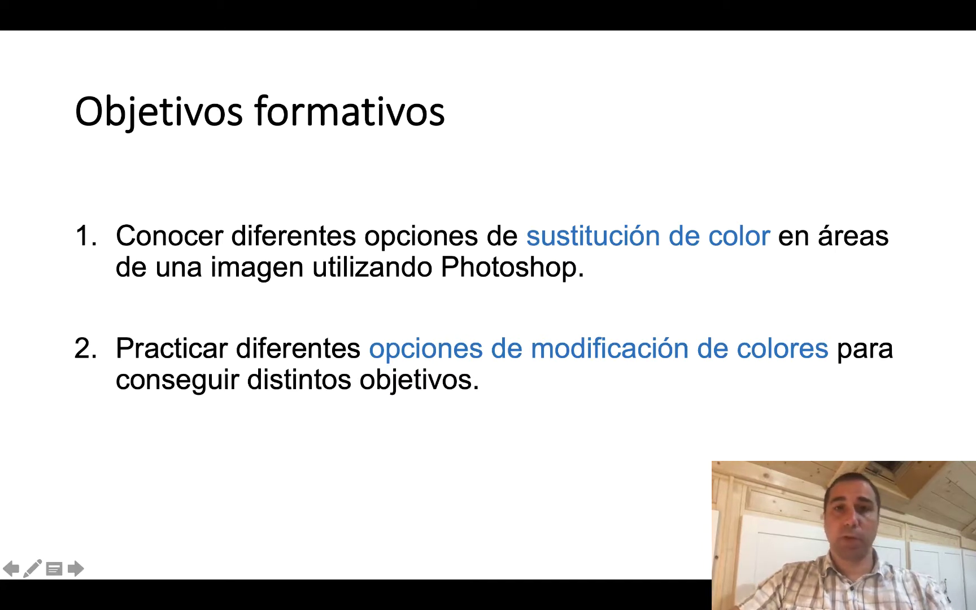
key("super+Tab")
key("super+Tab")
key("super+Tab")
key("super+Tab")
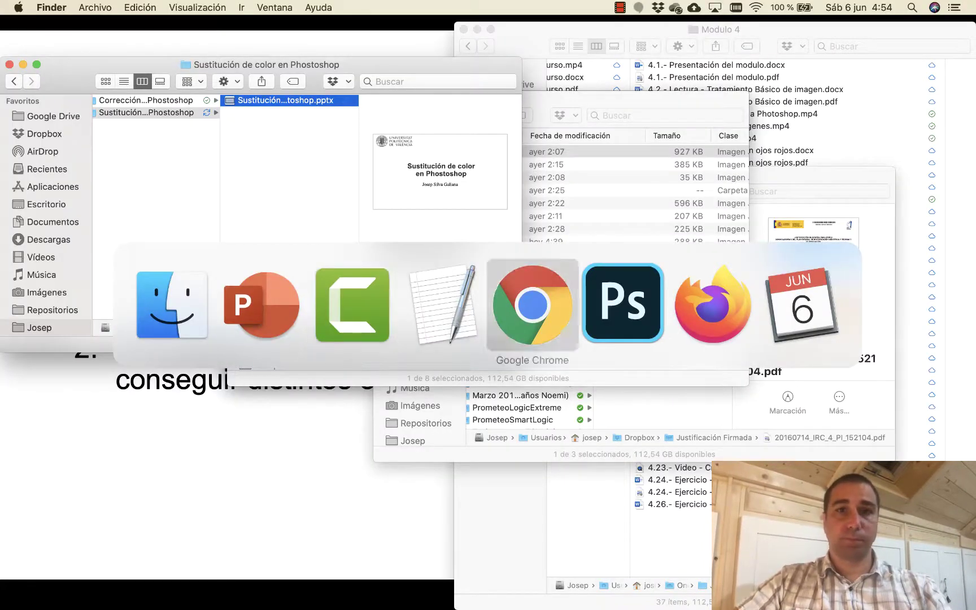
key("super+Tab")
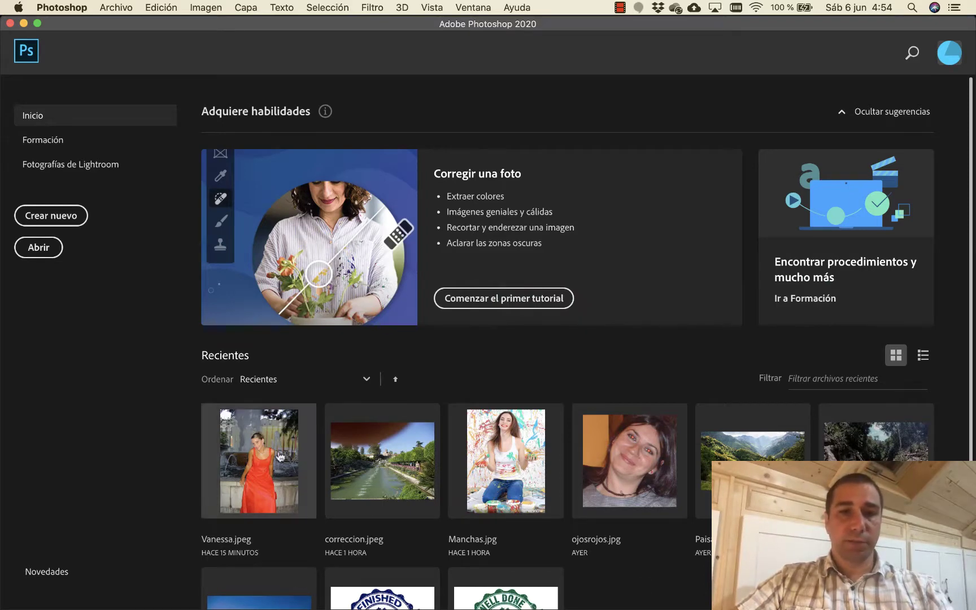
- Open Vanessa.jpeg from Recientes, keeping its embedded sRGB colour profile
scroll(267, 468, "down", 1)
scroll(268, 468, "up", 1)
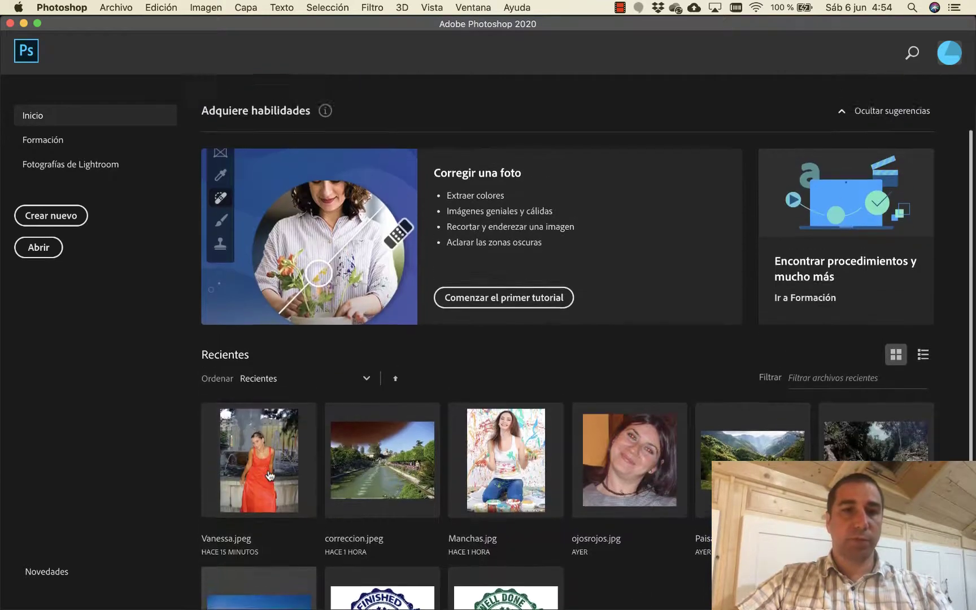
left_click(266, 471)
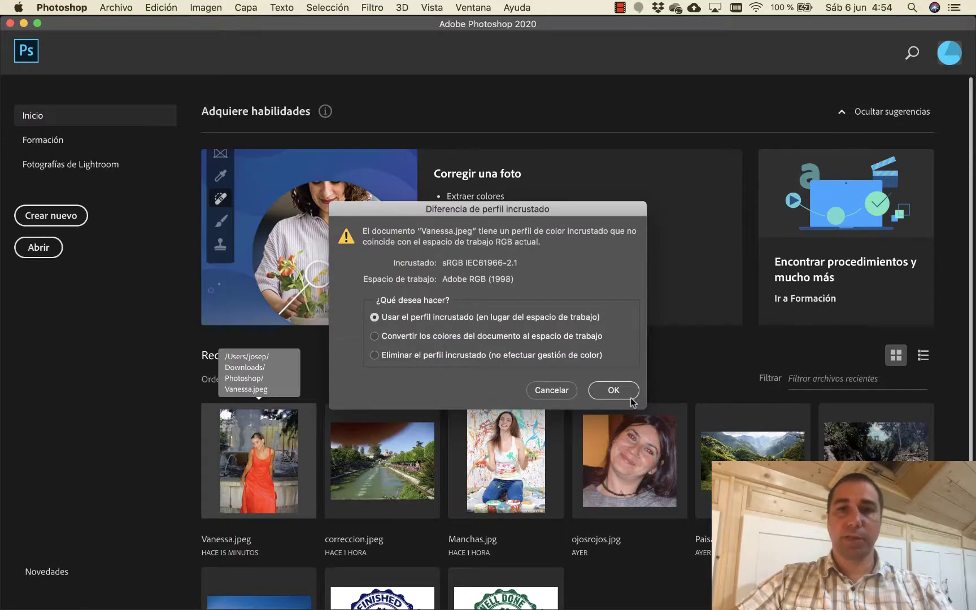
left_click(625, 395)
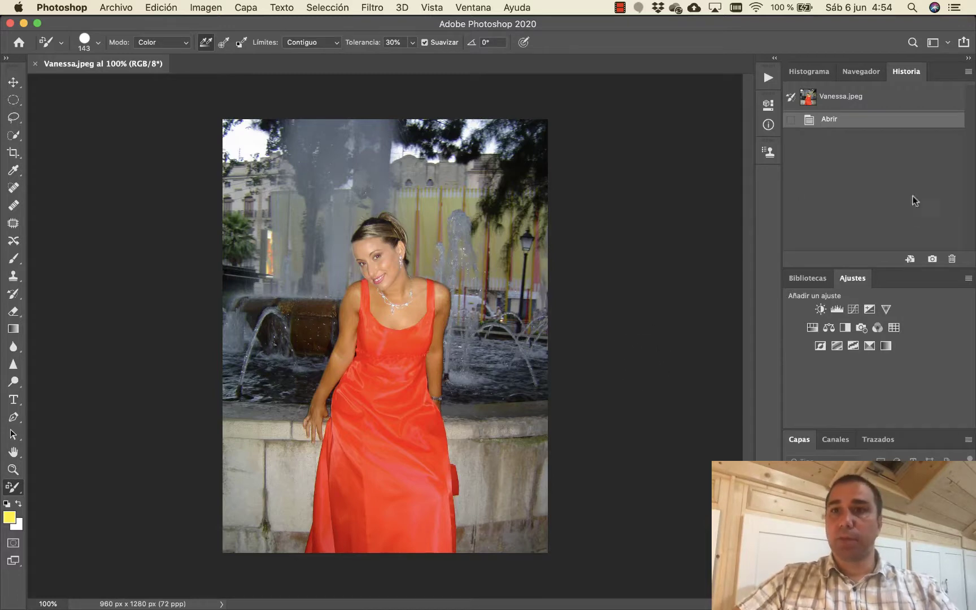
- In the Navigator, zoom in on the lower dress, then zoom back out to 100%
left_click(862, 70)
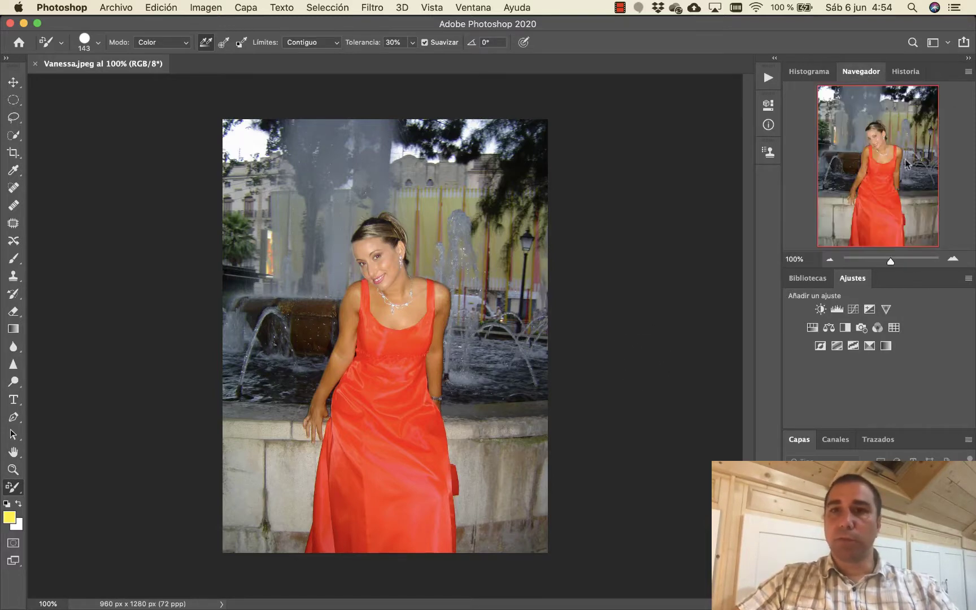
left_click(952, 259)
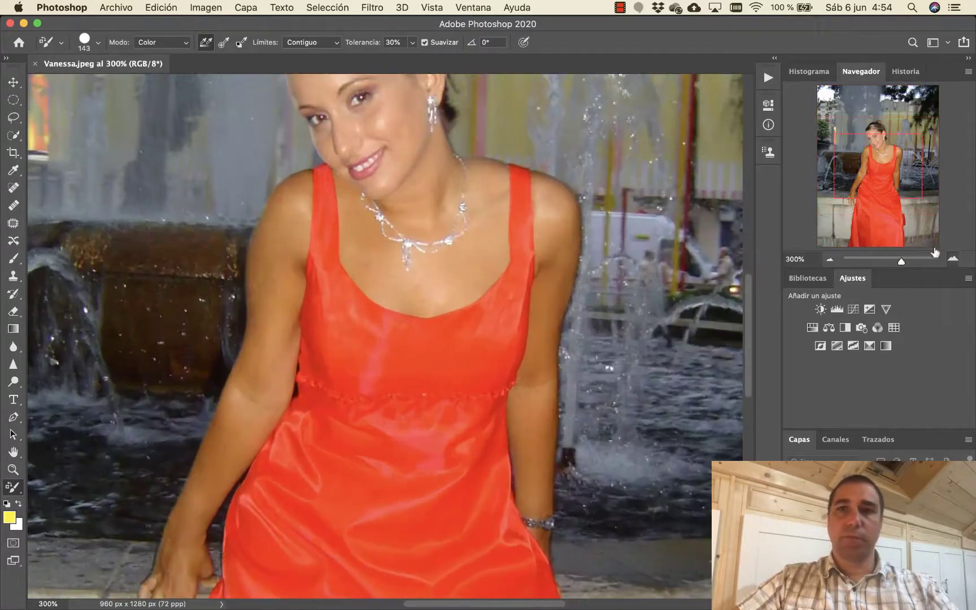
mouse_move(884, 176)
left_mouse_down()
mouse_move(886, 241)
mouse_move(879, 173)
left_mouse_up()
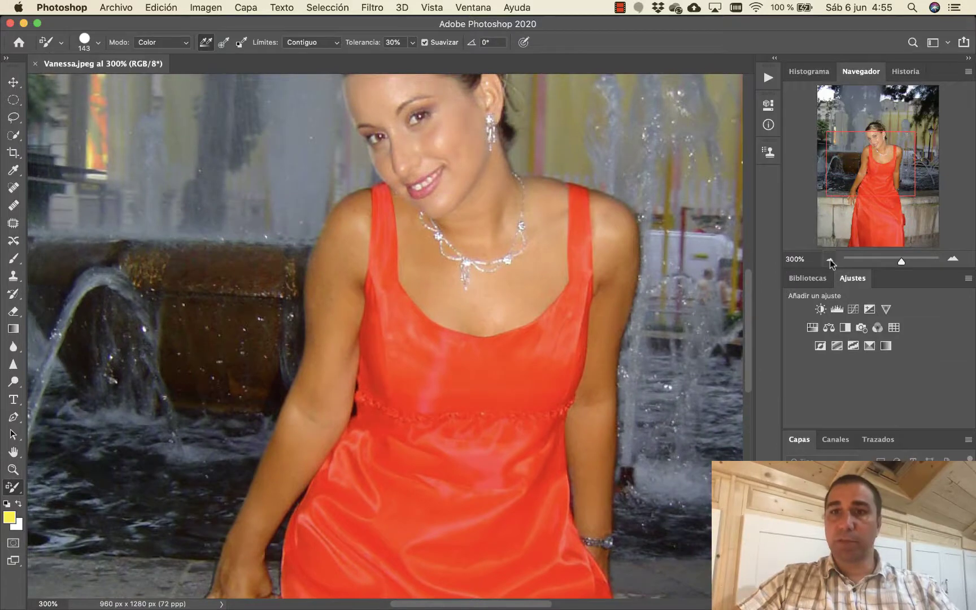
left_click(830, 259)
left_click(829, 259)
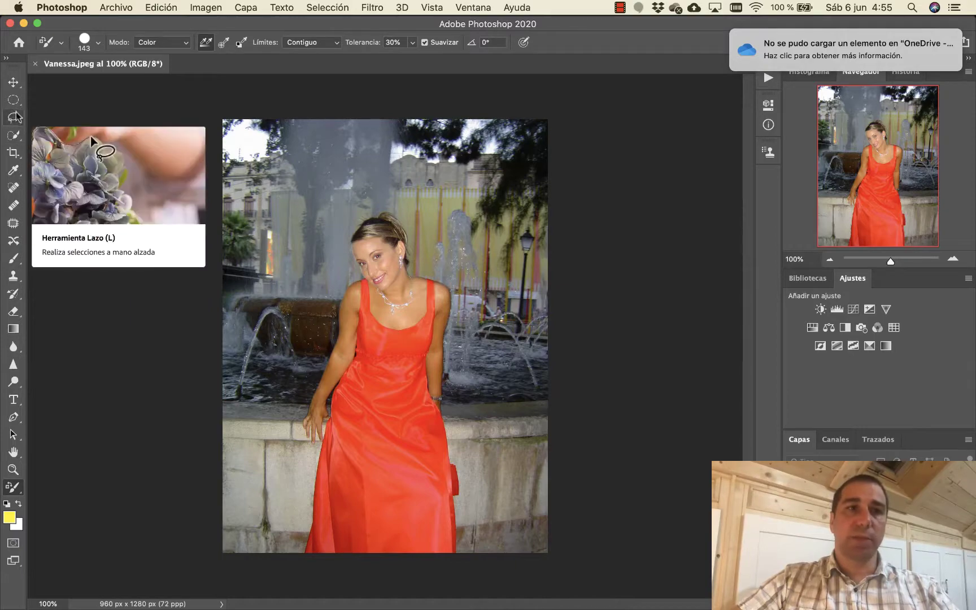
mouse_move(13, 135)
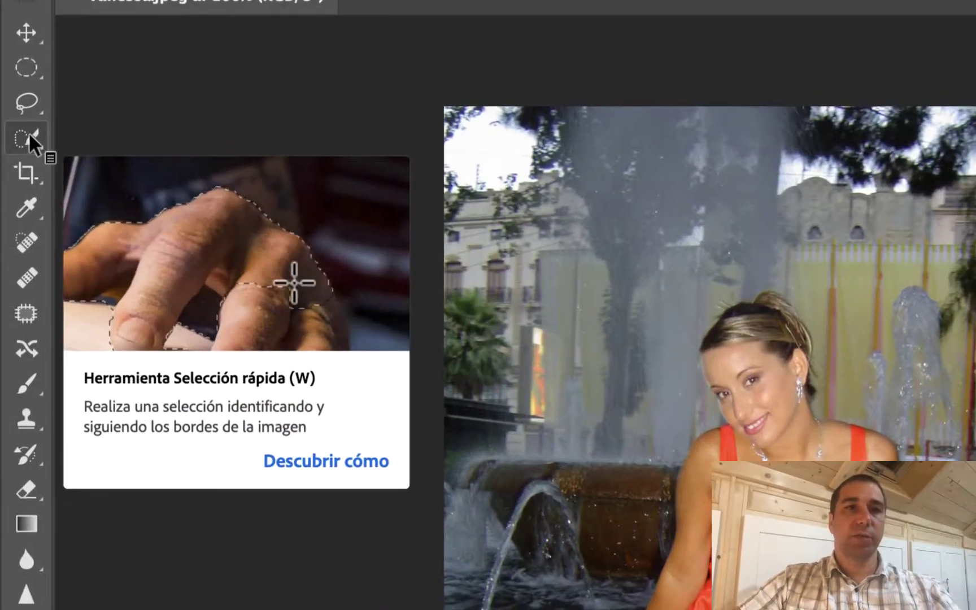
- Select the red dress with Quick Selection, painting from the bodice down to the hem
left_click(31, 135)
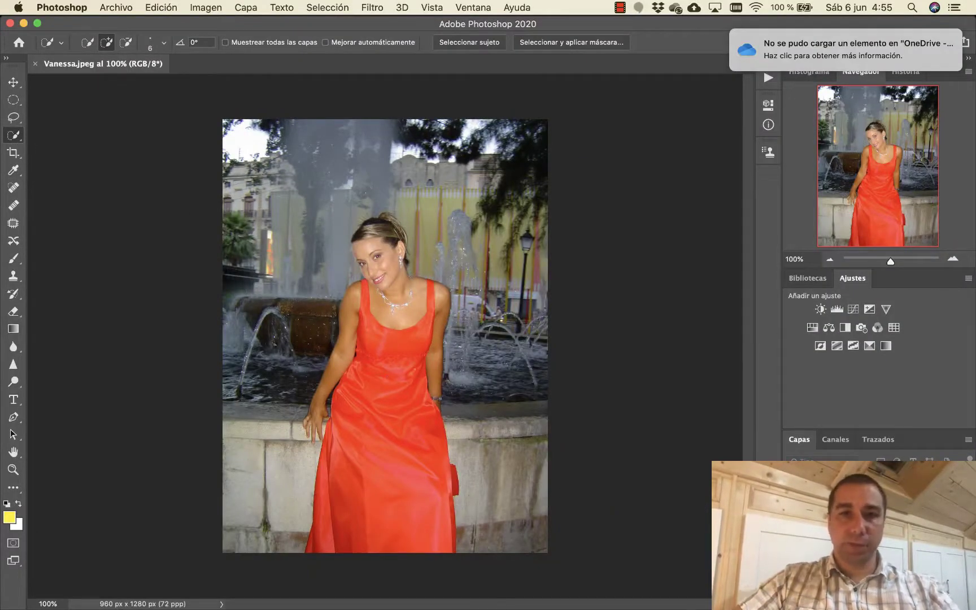
left_click(376, 338)
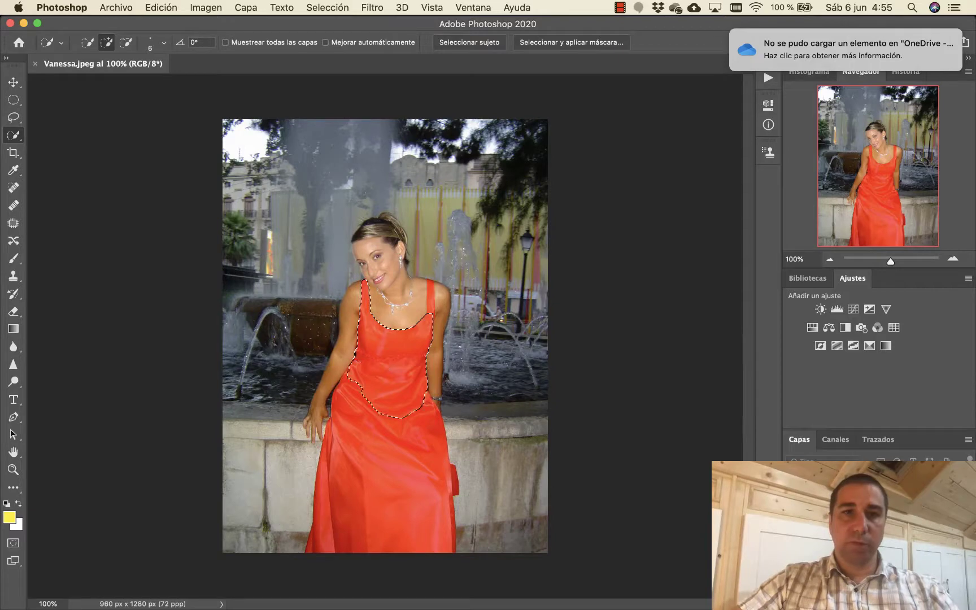
left_click_drag(376, 339, 384, 429)
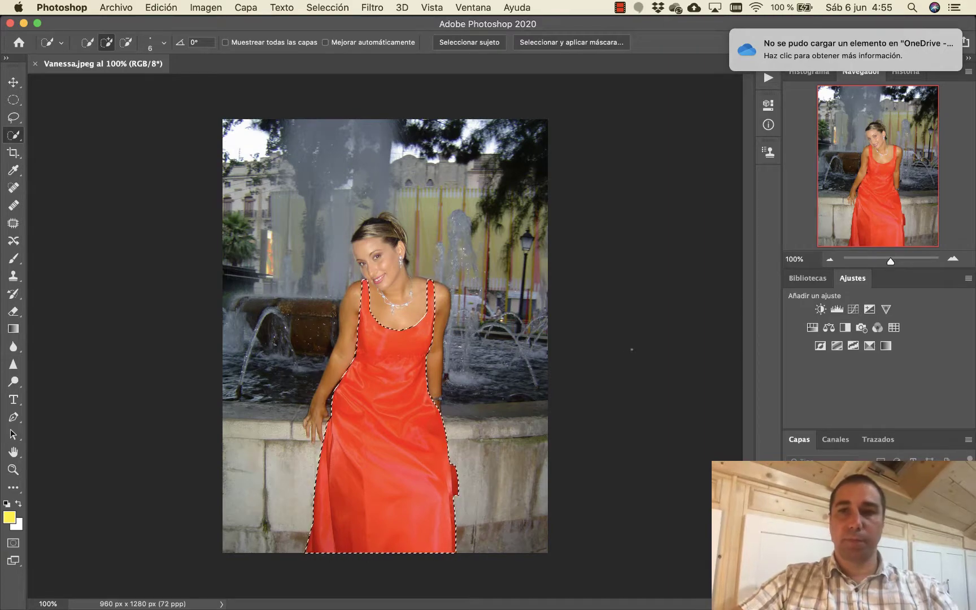
left_click(953, 259)
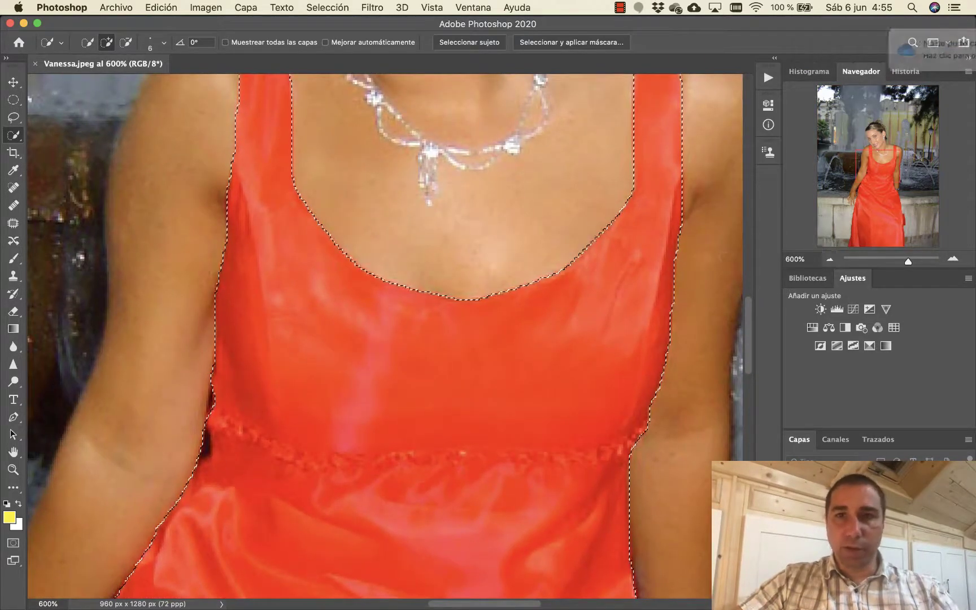
- Zoom in to 600% and scroll around the dress to inspect the selection edges
left_click(953, 259)
scroll(704, 260, "up", 2)
scroll(704, 259, "up", 3)
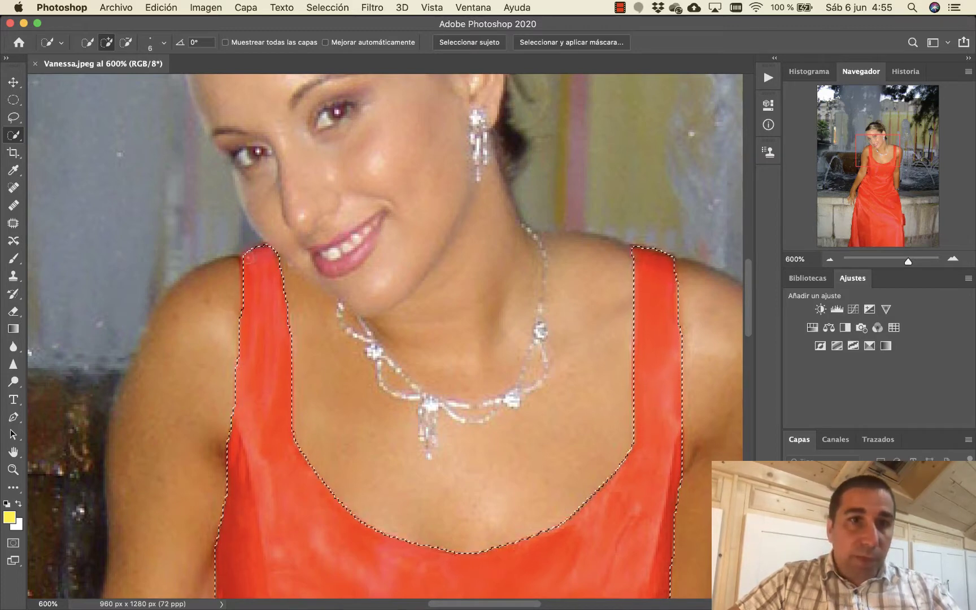
scroll(253, 289, "down", 3)
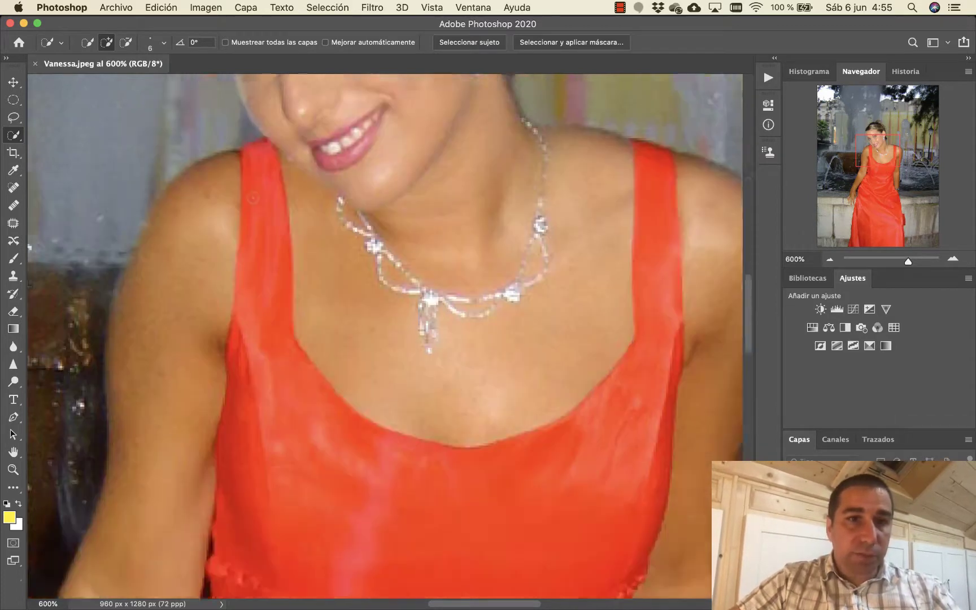
scroll(253, 290, "down", 10)
scroll(253, 290, "down", 1)
scroll(253, 289, "down", 3)
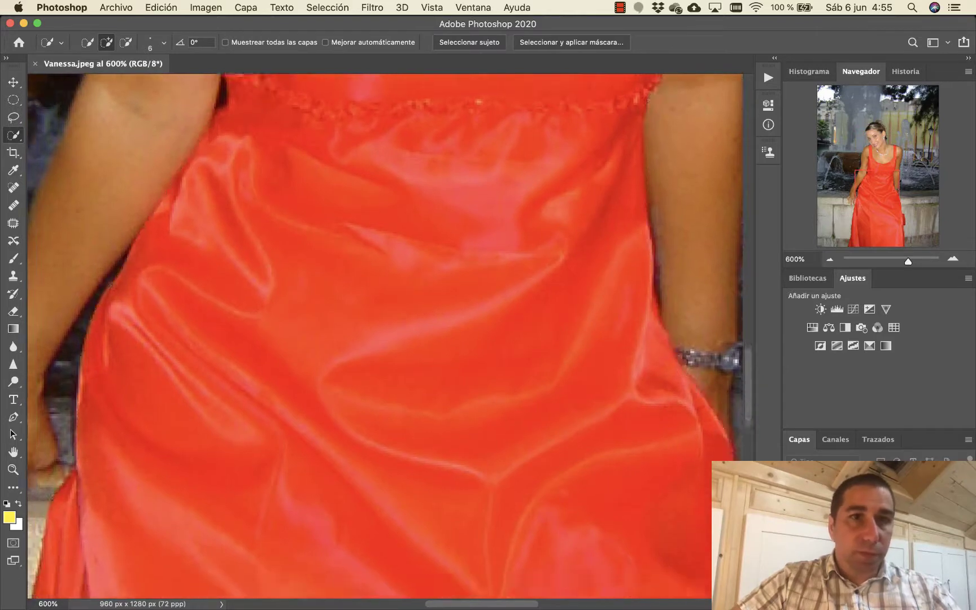
scroll(253, 290, "down", 3)
scroll(253, 289, "down", 3)
scroll(253, 289, "down", 2)
scroll(253, 291, "down", 3)
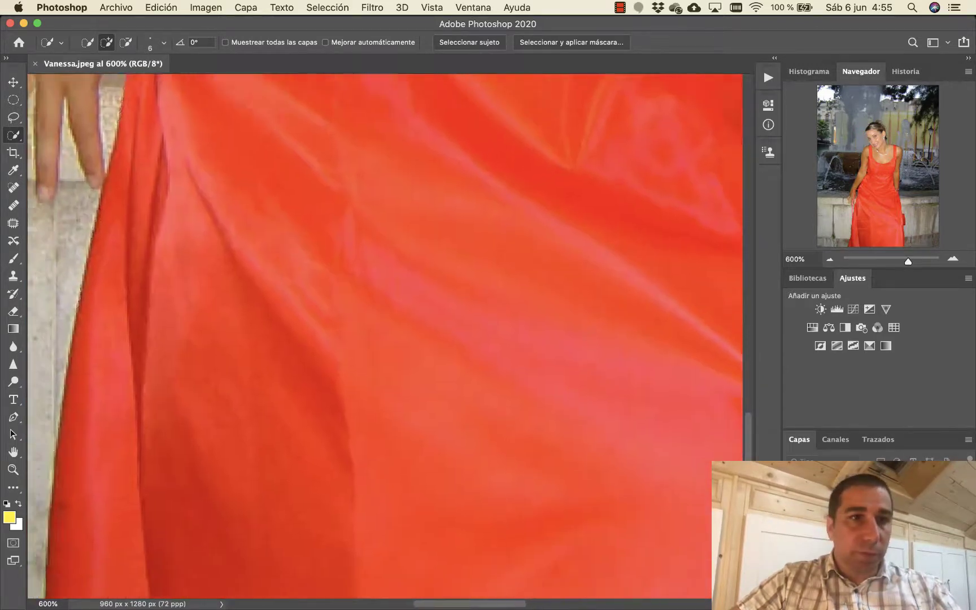
scroll(253, 290, "down", 3)
scroll(253, 290, "right", 5)
scroll(253, 290, "left", 1)
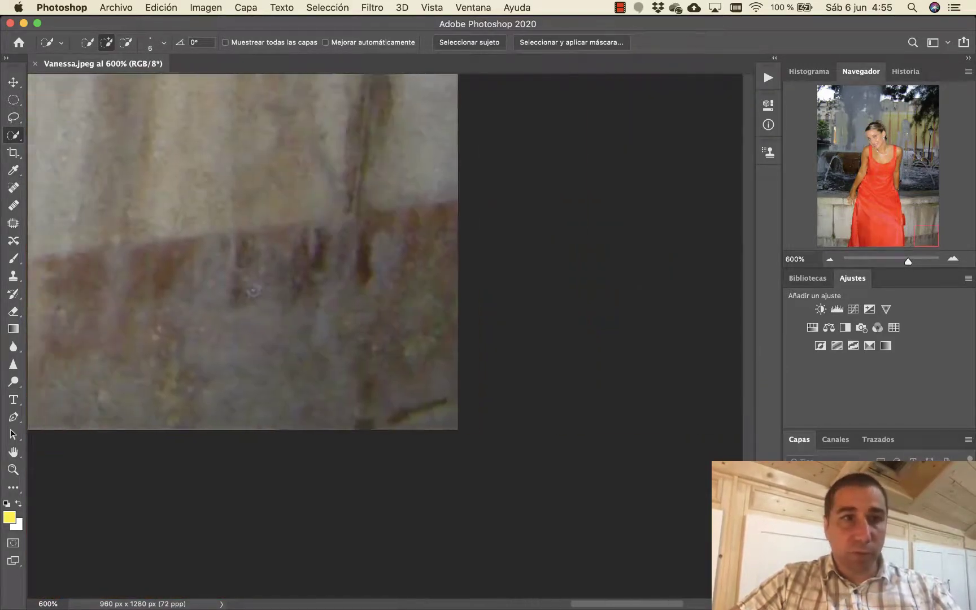
scroll(253, 290, "left", 3)
scroll(253, 290, "left", 3)
scroll(253, 290, "left", 2)
scroll(253, 290, "up", 3)
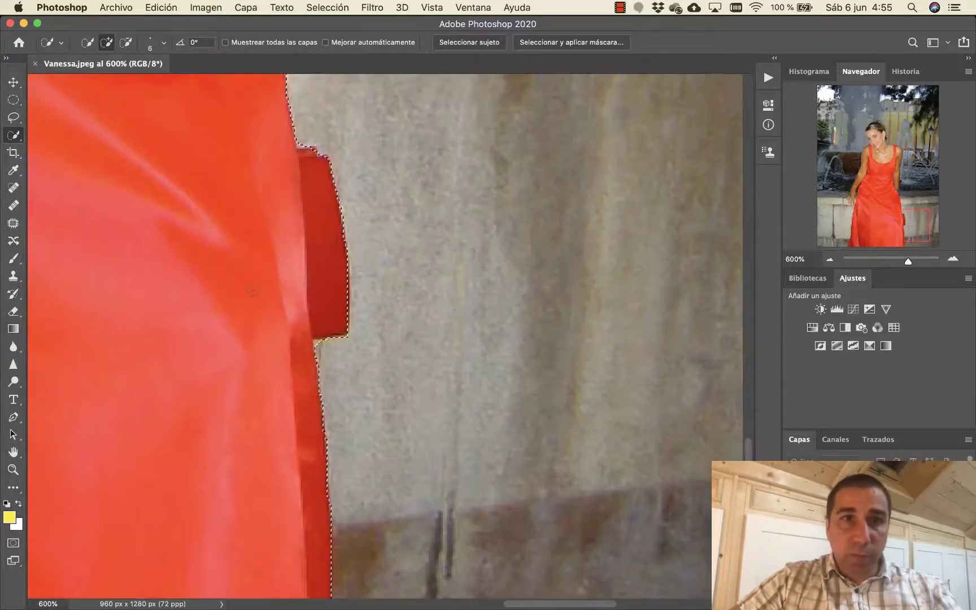
scroll(253, 289, "up", 1)
scroll(254, 339, "up", 2)
scroll(257, 389, "up", 2)
scroll(257, 389, "up", 3)
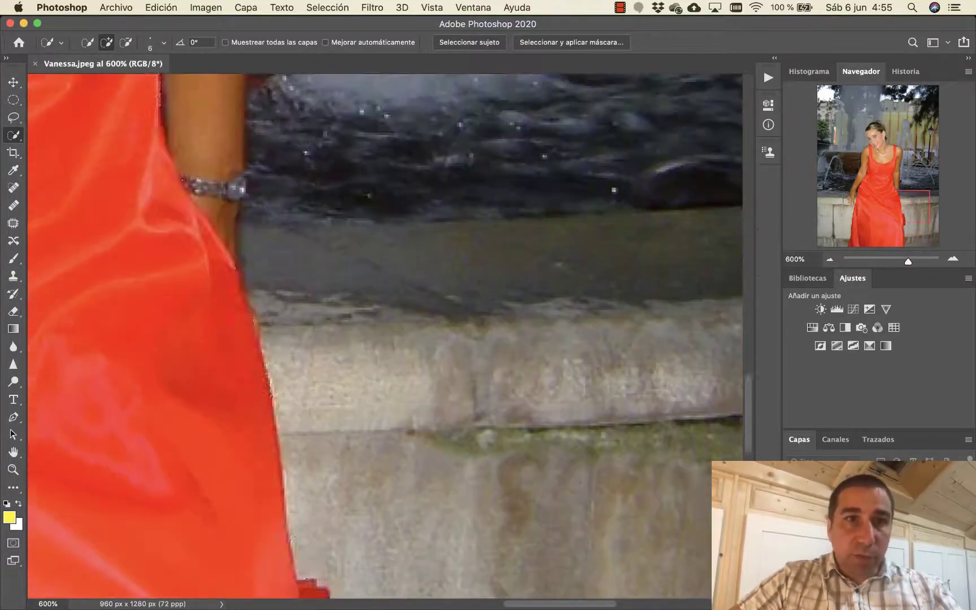
scroll(256, 339, "up", 4)
scroll(257, 282, "up", 4)
scroll(257, 232, "up", 3)
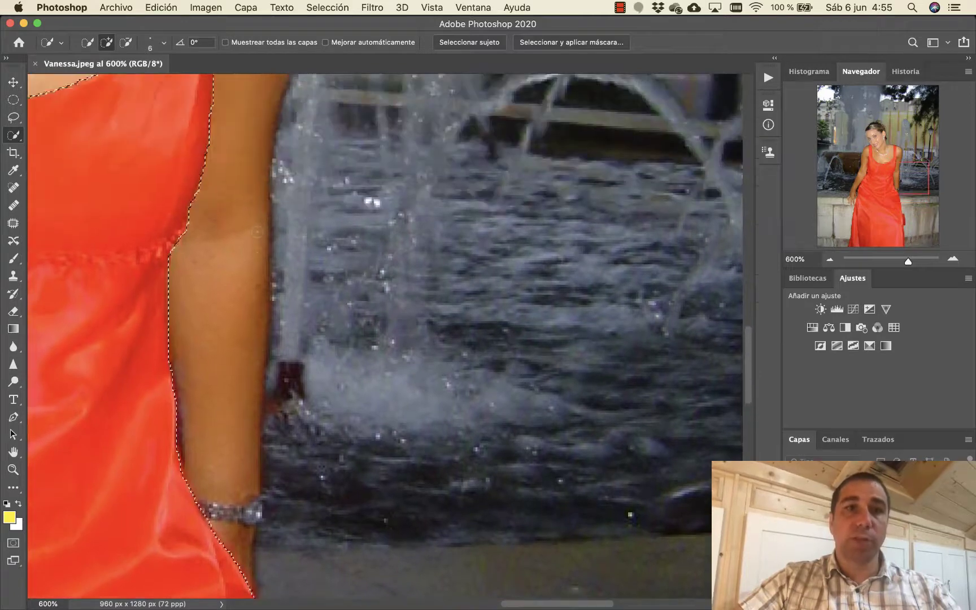
scroll(257, 231, "up", 5)
scroll(257, 232, "up", 3)
scroll(257, 231, "up", 1)
scroll(257, 232, "left", 3)
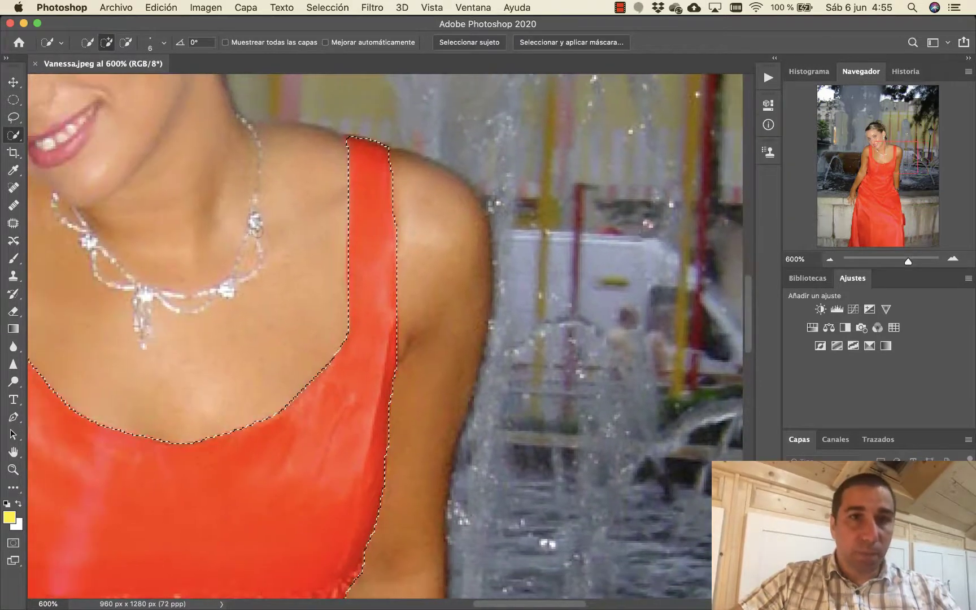
scroll(256, 231, "left", 1)
scroll(256, 232, "left", 4)
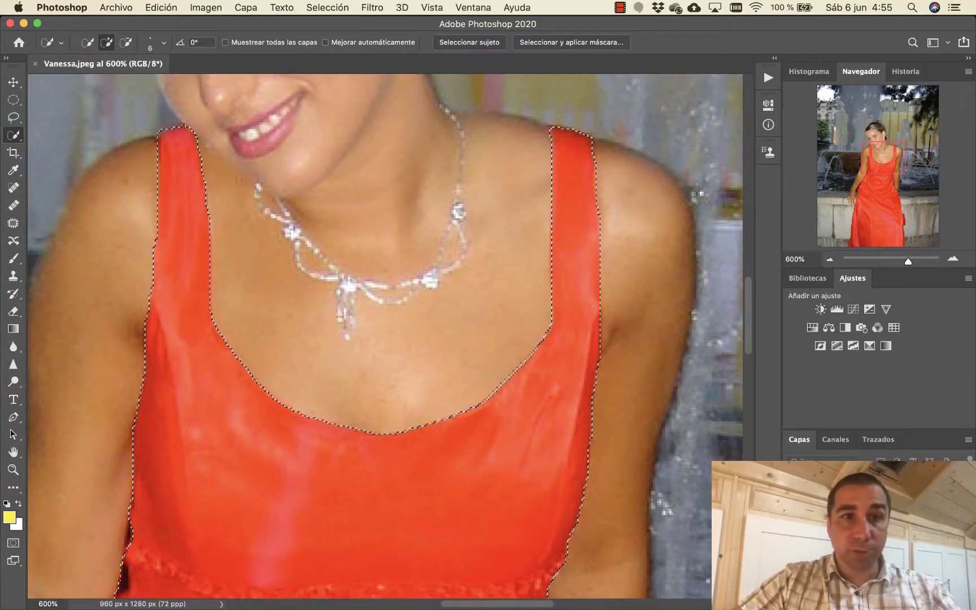
scroll(257, 232, "down", 5)
scroll(257, 231, "down", 3)
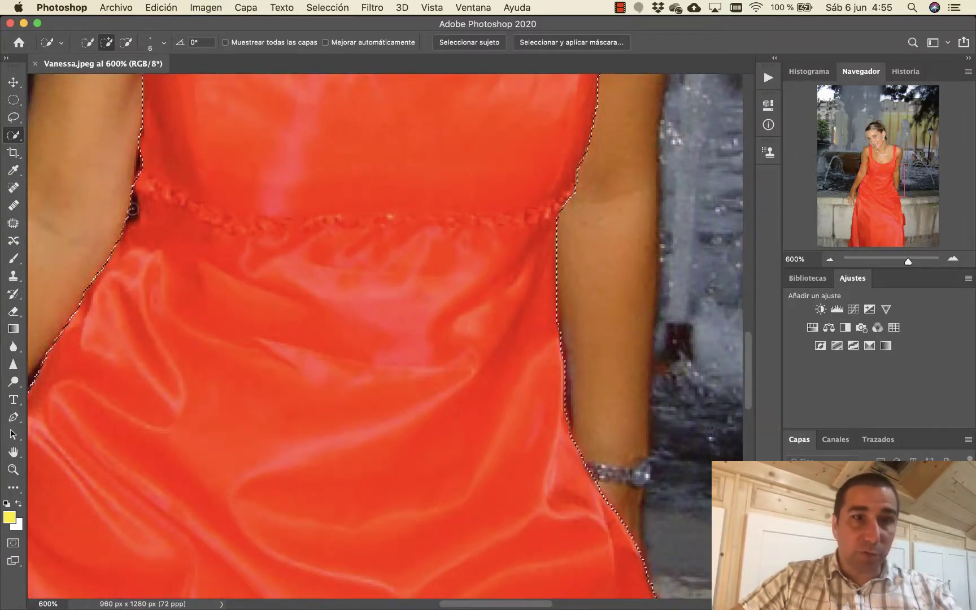
- Hold Alt for subtract-from-selection mode and zoom back out to 100%
key("alt")
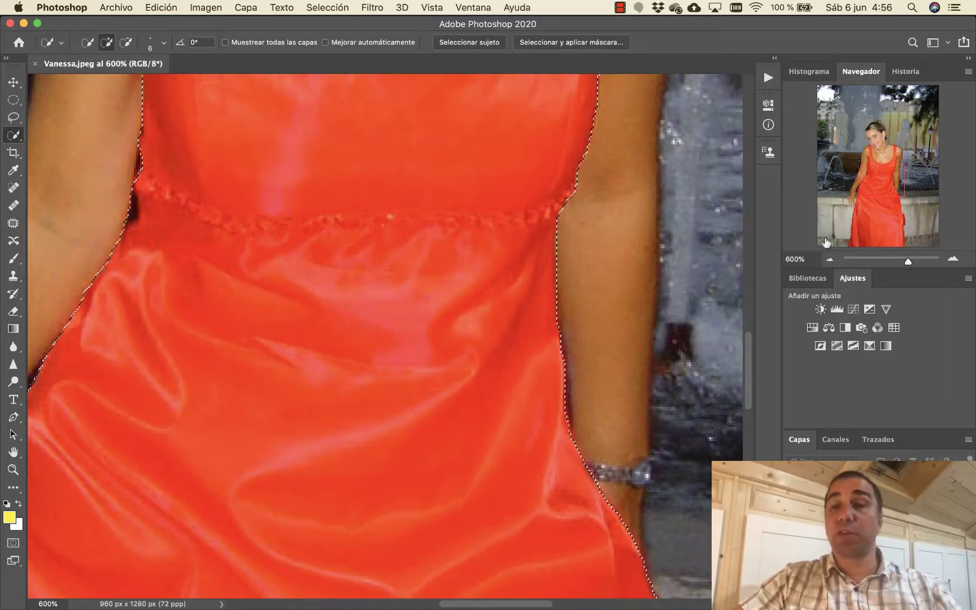
left_click(829, 259)
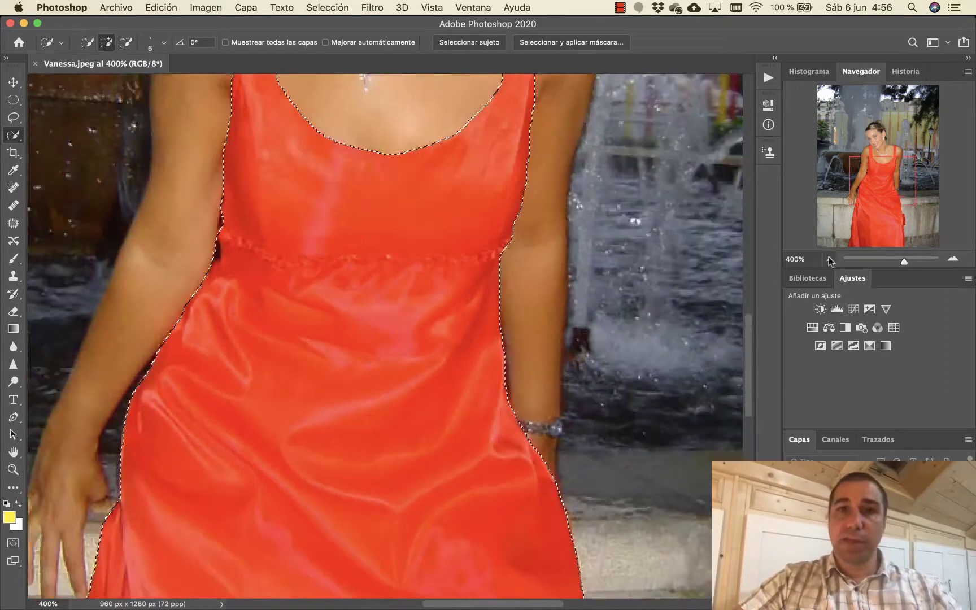
left_click(828, 259)
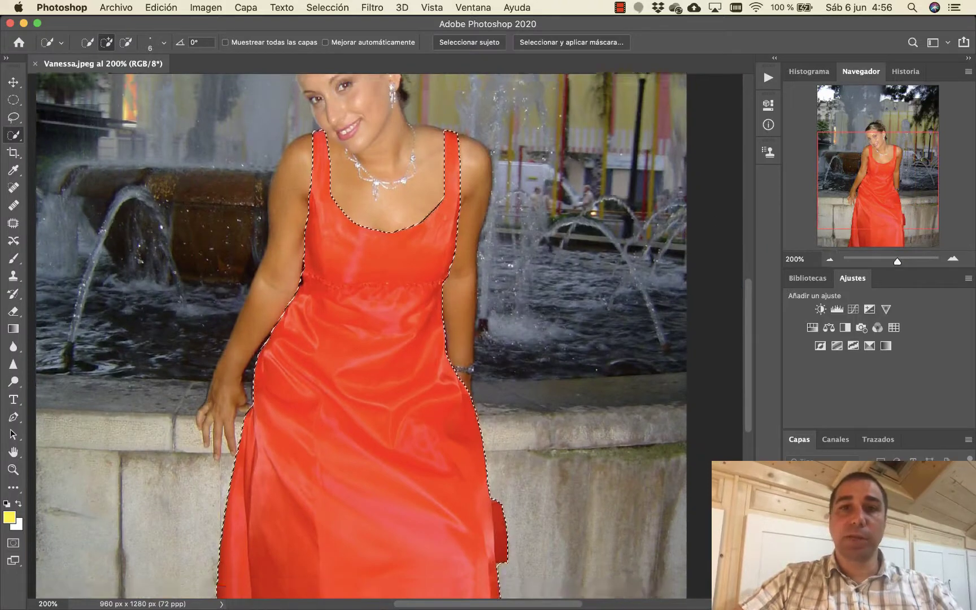
left_click(829, 259)
left_click(830, 260)
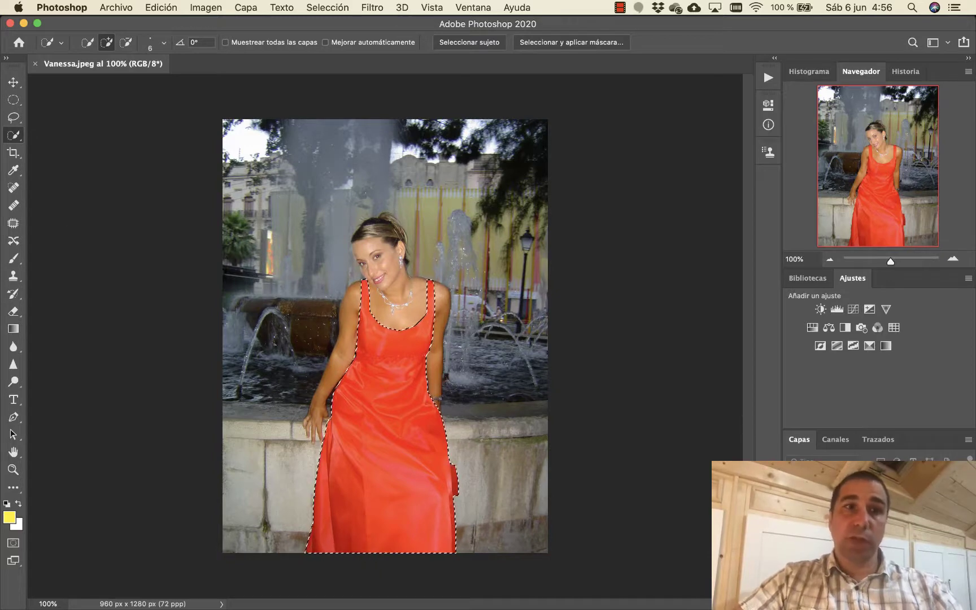
- Find and select the Color Replacement tool by searching 'sustitución'
left_click(912, 43)
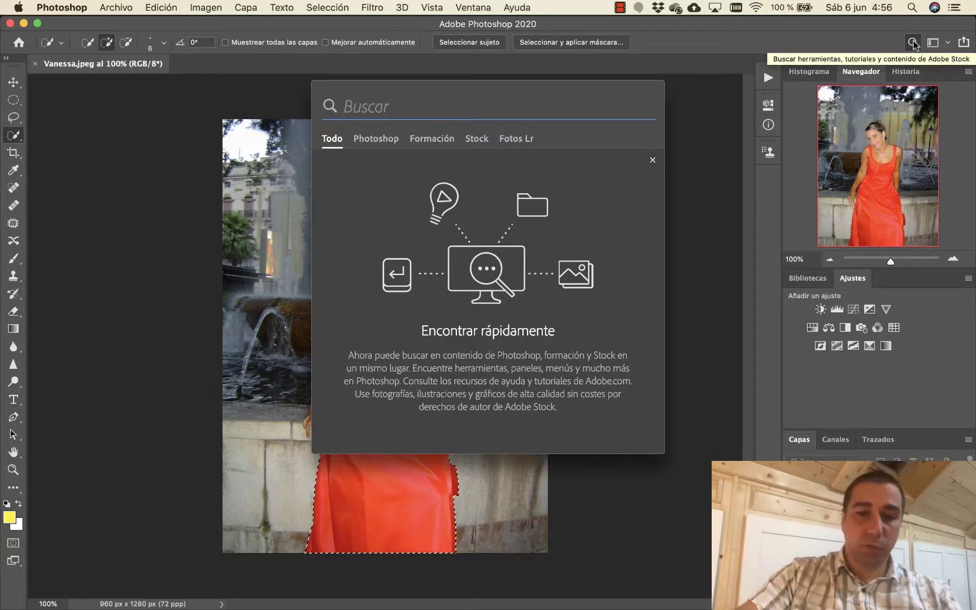
type("sustitución")
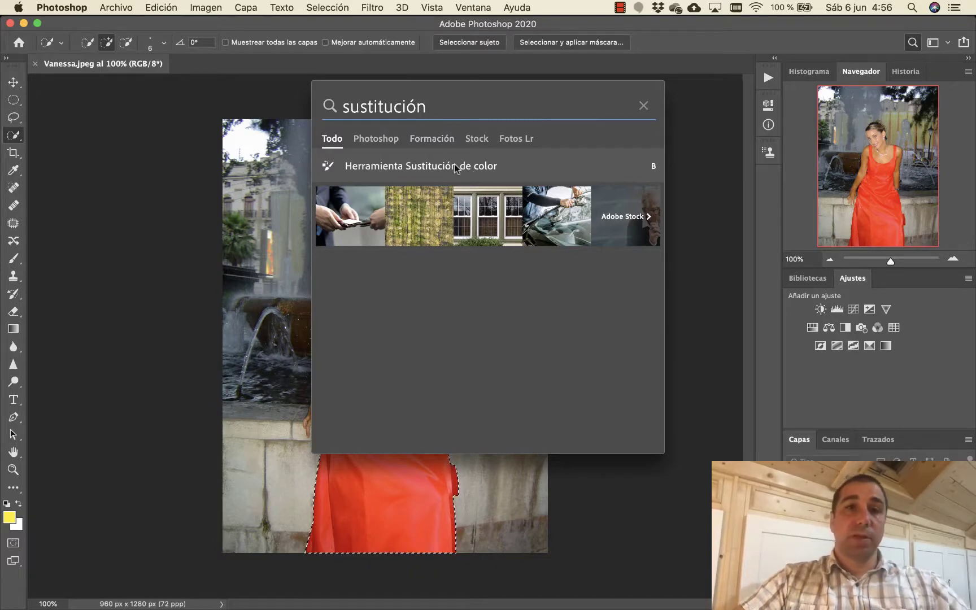
left_click(455, 166)
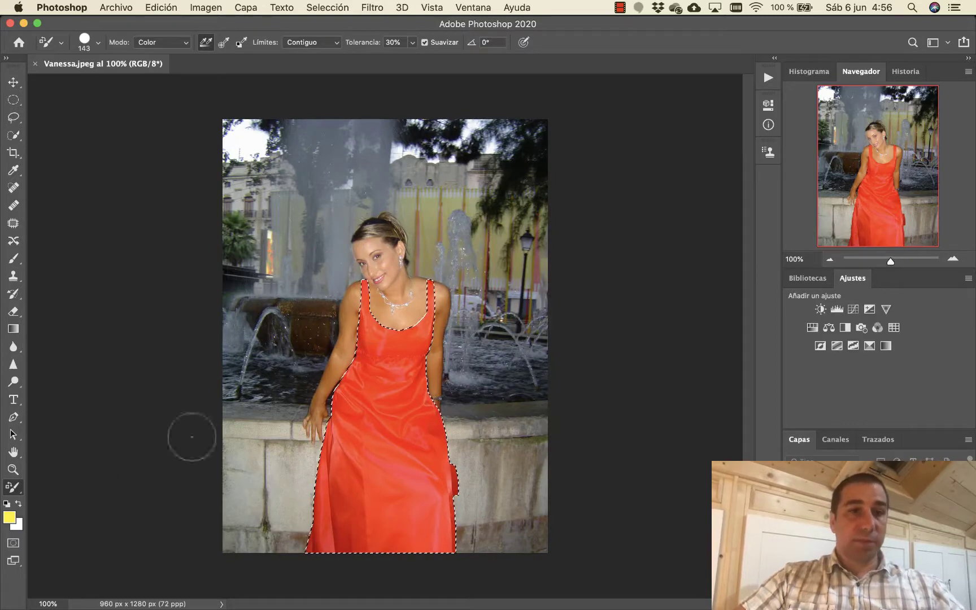
- Set the foreground colour to magenta #ea00ff
left_click(9, 518)
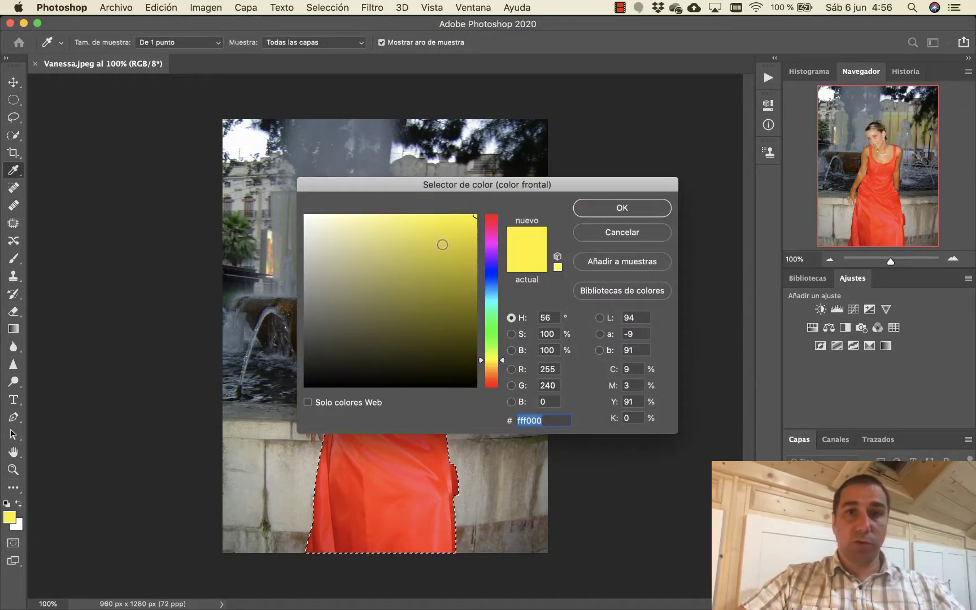
left_click(491, 246)
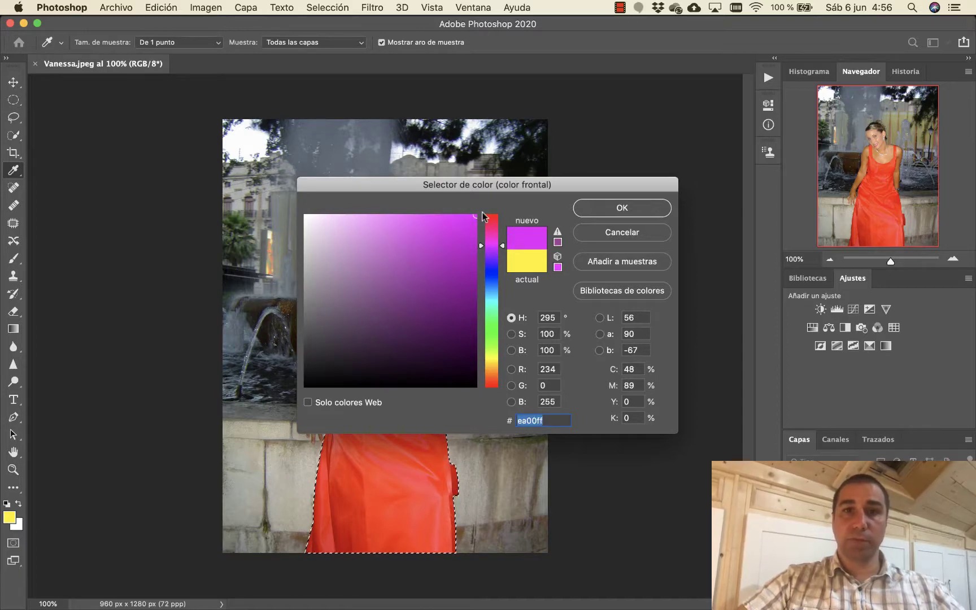
left_click(605, 210)
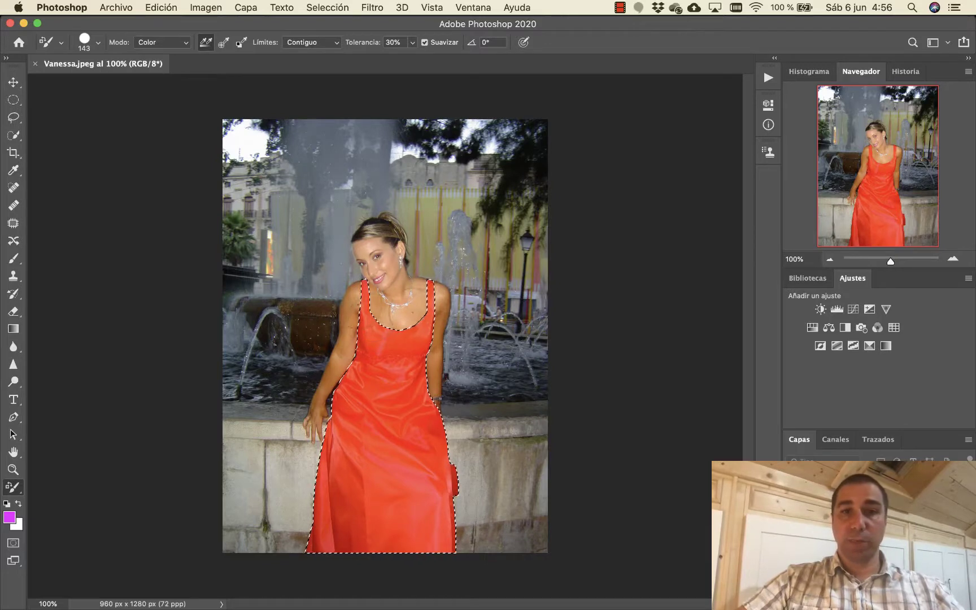
- Paint the selected dress magenta with the Color Replacement brush
mouse_move(368, 305)
left_mouse_down()
mouse_move(378, 353)
mouse_move(420, 350)
left_mouse_up()
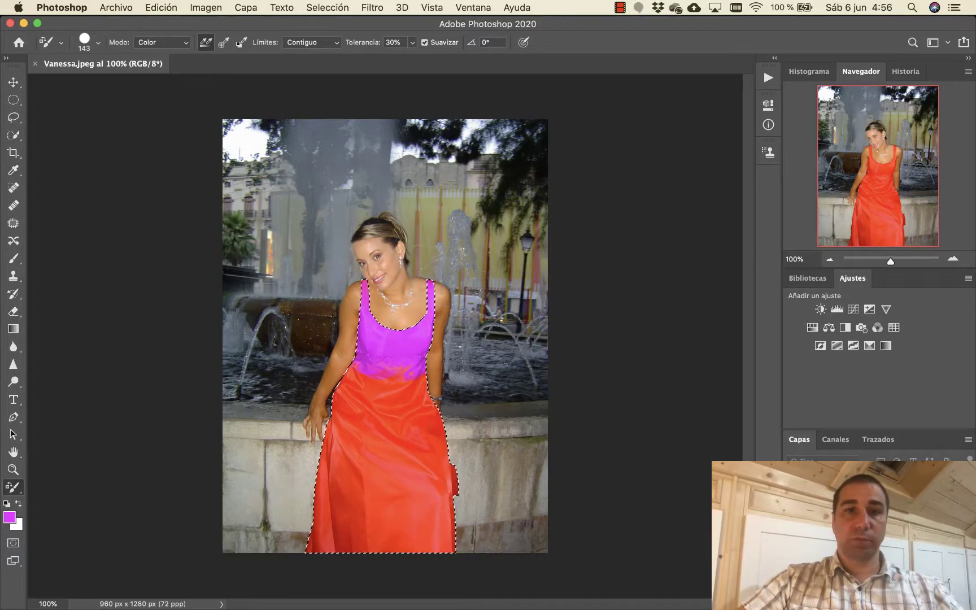
mouse_move(362, 373)
left_mouse_down()
mouse_move(353, 449)
mouse_move(407, 420)
mouse_move(362, 497)
mouse_move(366, 450)
left_mouse_up()
mouse_move(333, 528)
left_mouse_down()
mouse_move(404, 492)
mouse_move(315, 558)
left_mouse_up()
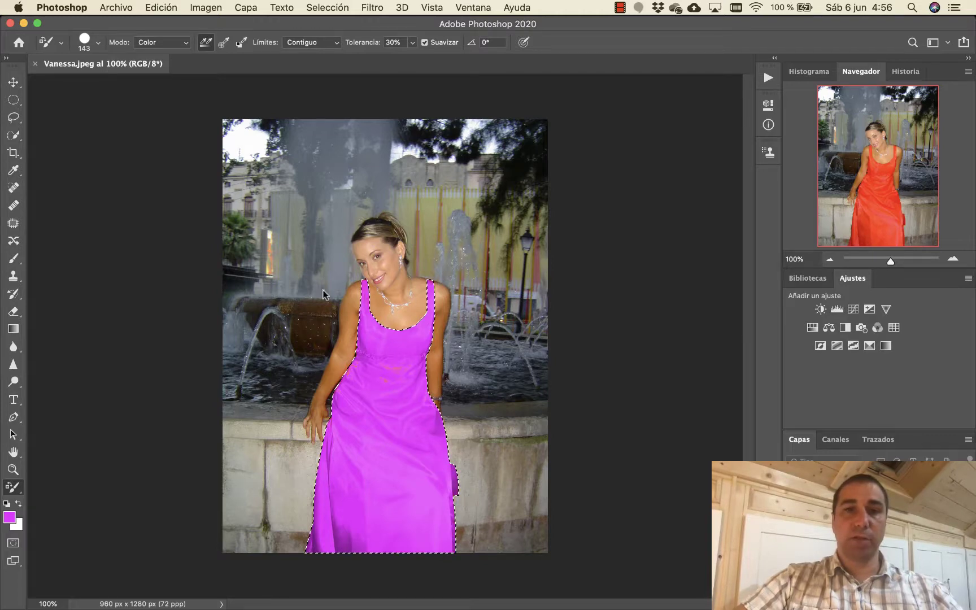
- Save the magenta dress as History snapshot Instantánea 1
left_click(900, 73)
scroll(855, 137, "up", 2)
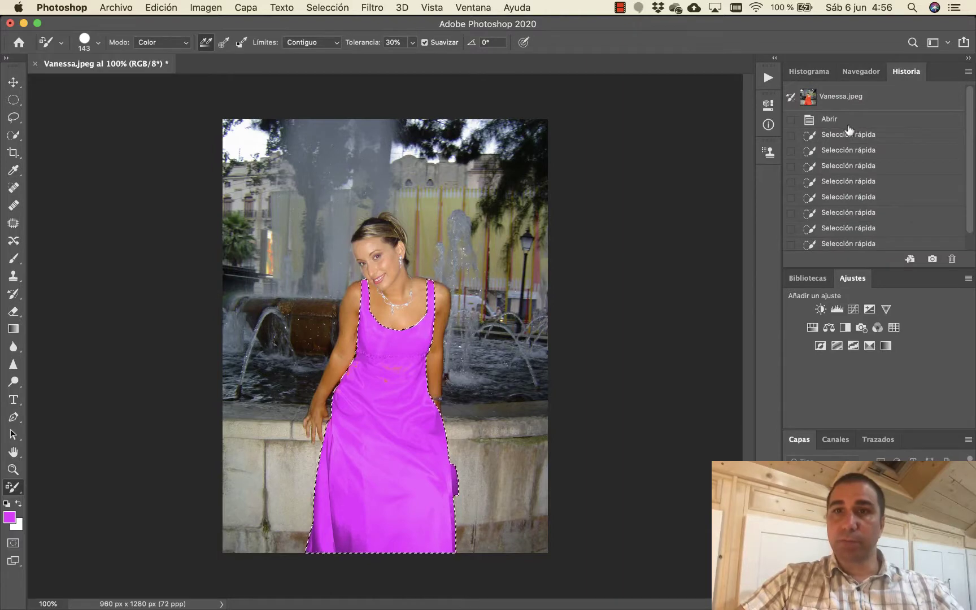
left_click(932, 259)
scroll(867, 202, "up", 2)
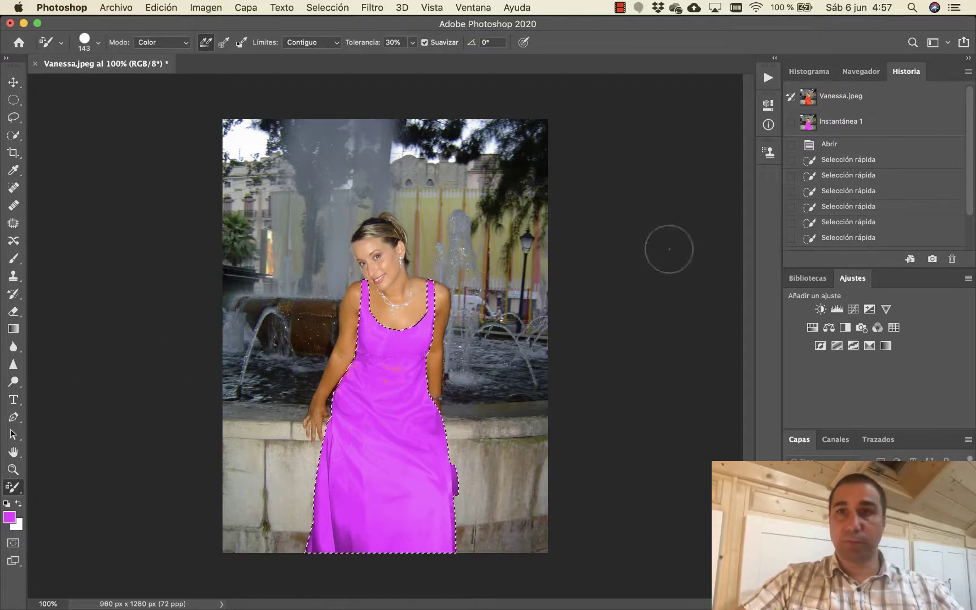
- Return to the red-dress Selección rápida state and set the foreground colour to bright green
left_click(838, 146)
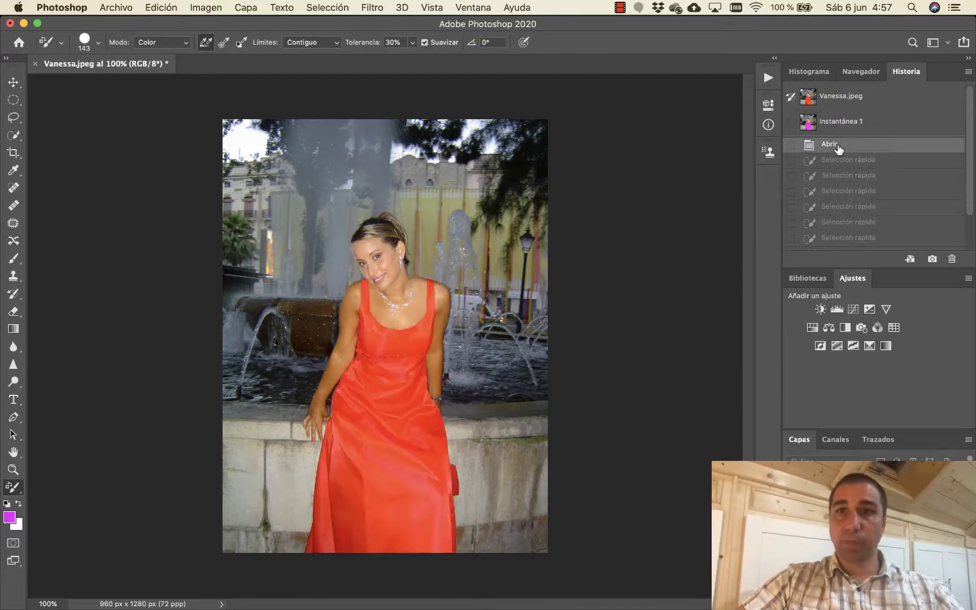
left_click(826, 242)
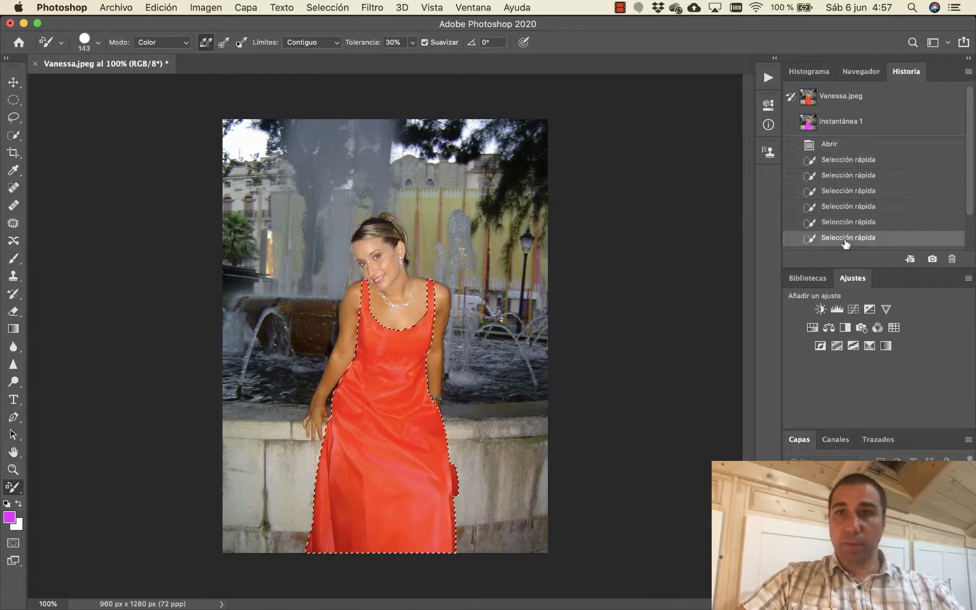
left_click(10, 515)
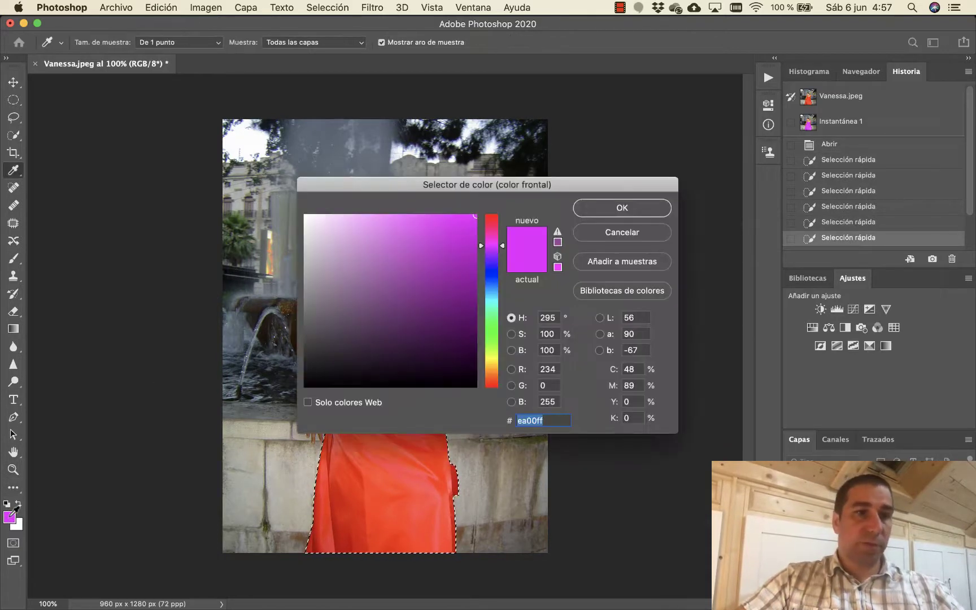
left_click(494, 331)
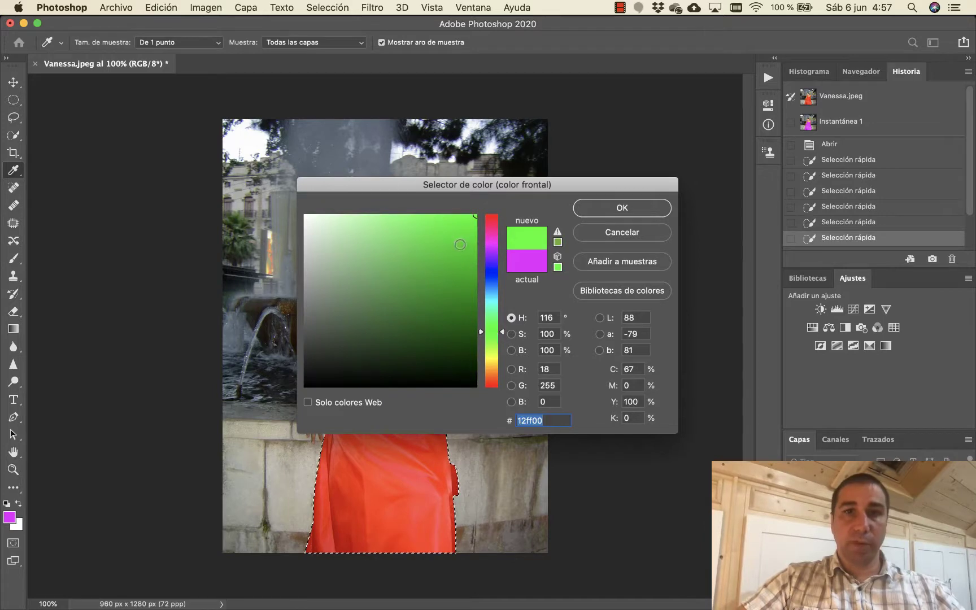
left_click_drag(456, 287, 507, 189)
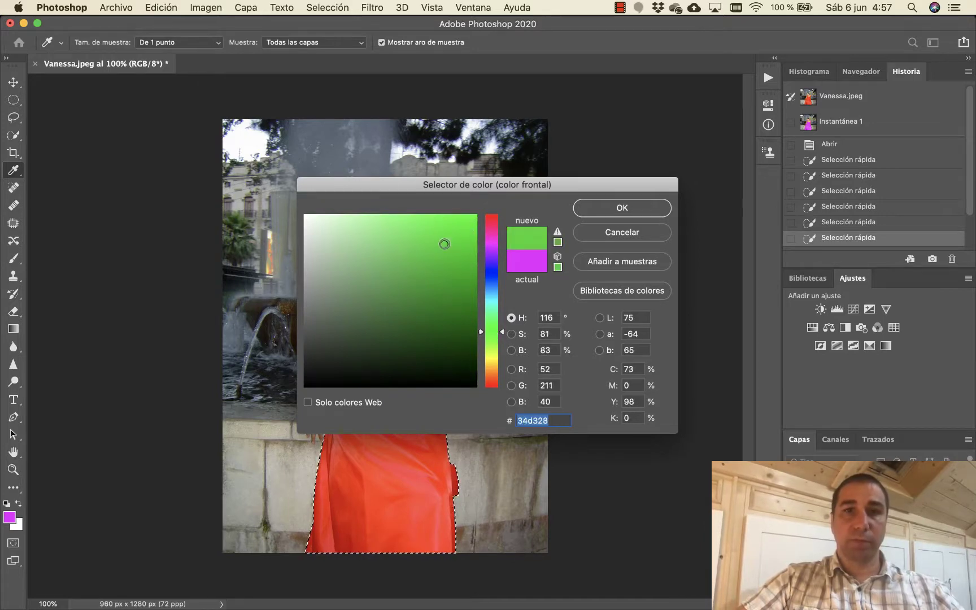
left_click(621, 208)
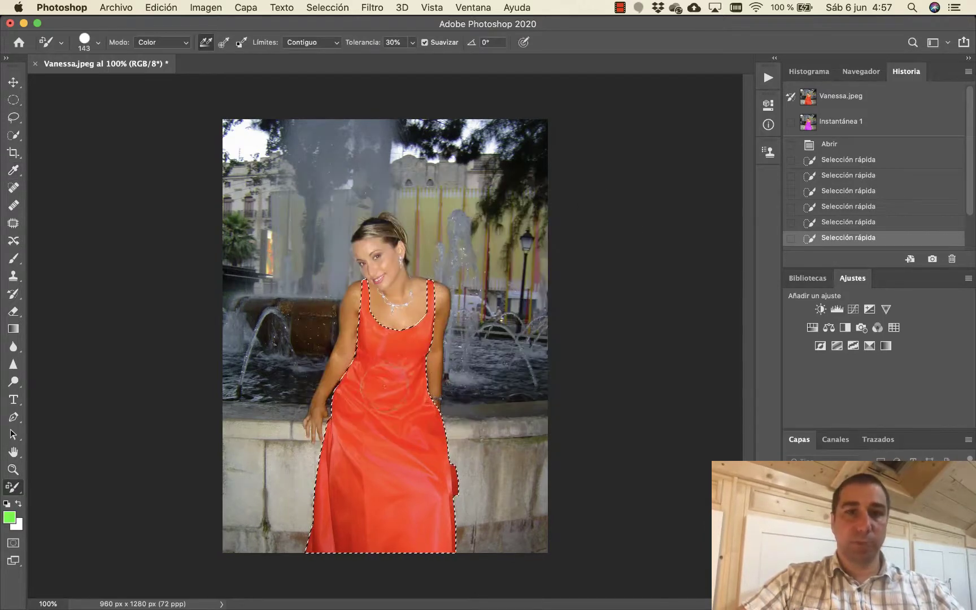
- Paint the whole selected dress green, from bodice to hem
left_click_drag(420, 302, 386, 395)
left_click_drag(429, 288, 376, 333)
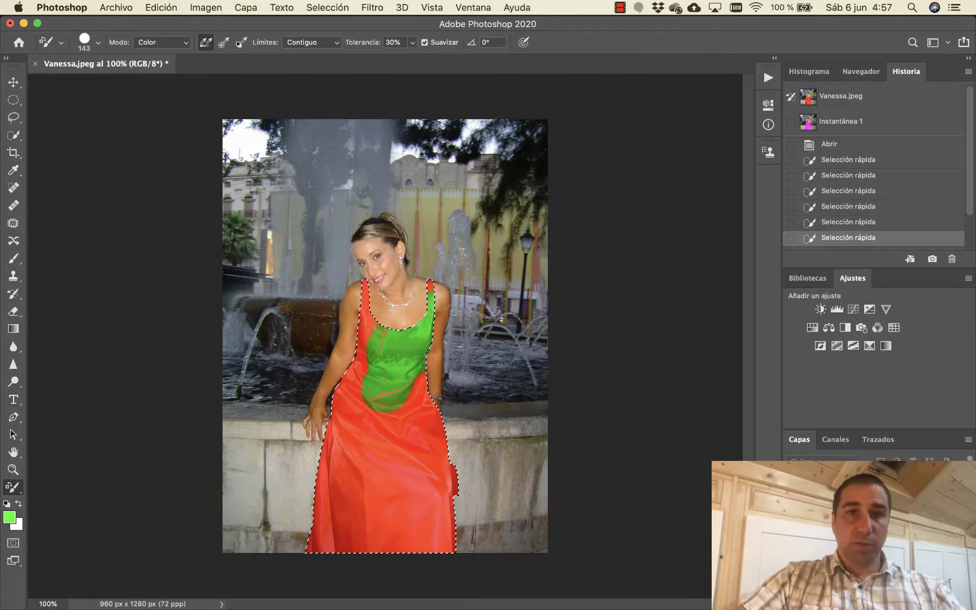
left_click_drag(356, 372, 330, 469)
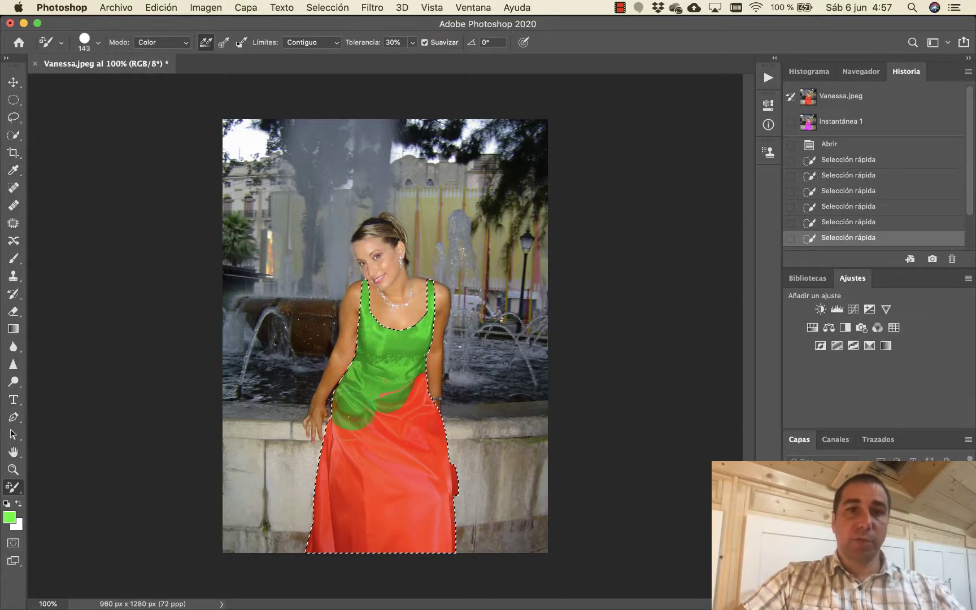
left_click_drag(406, 390, 333, 508)
left_click_drag(432, 415, 395, 486)
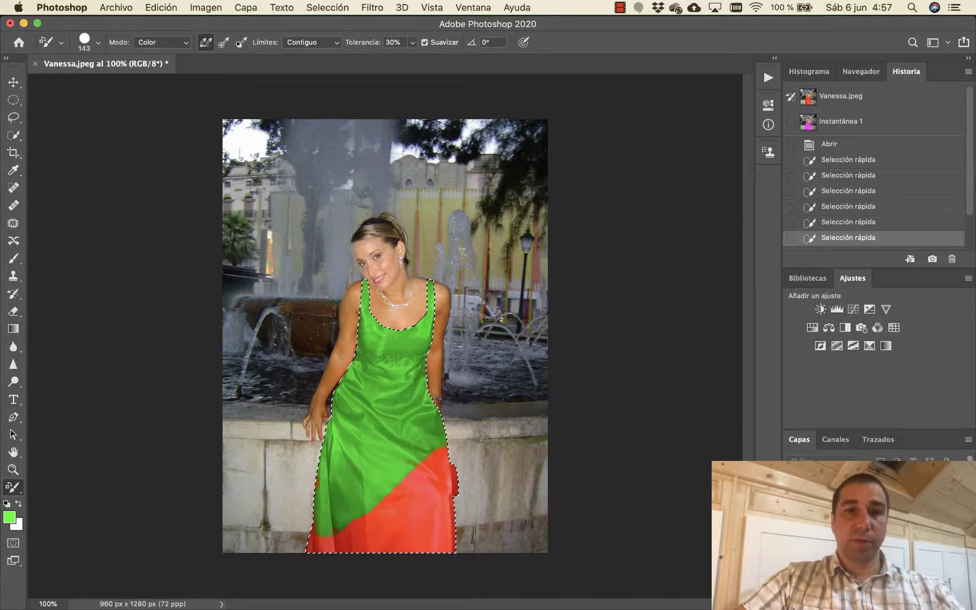
left_click_drag(440, 434, 384, 536)
left_click_drag(449, 491, 420, 556)
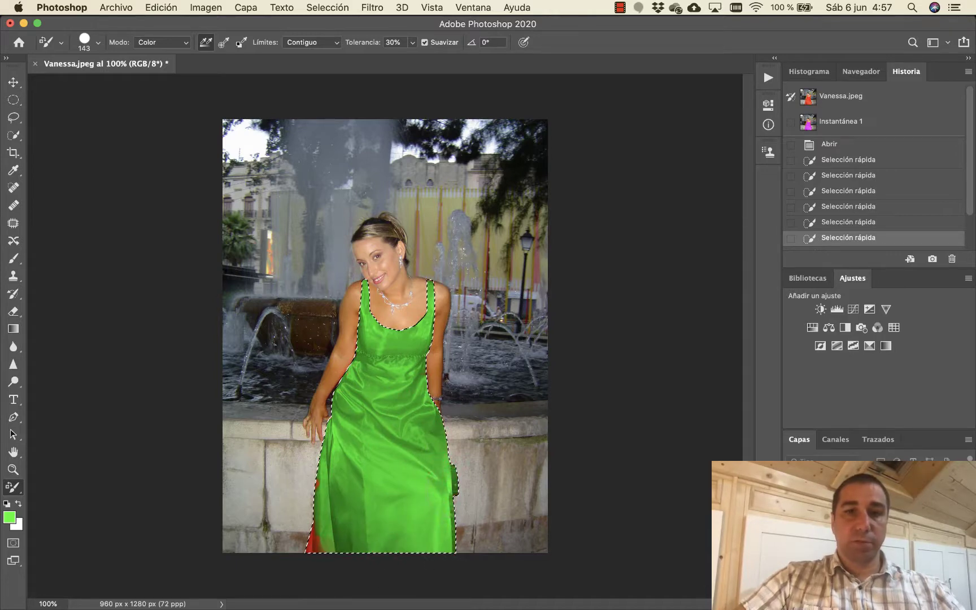
left_click_drag(354, 555, 323, 534)
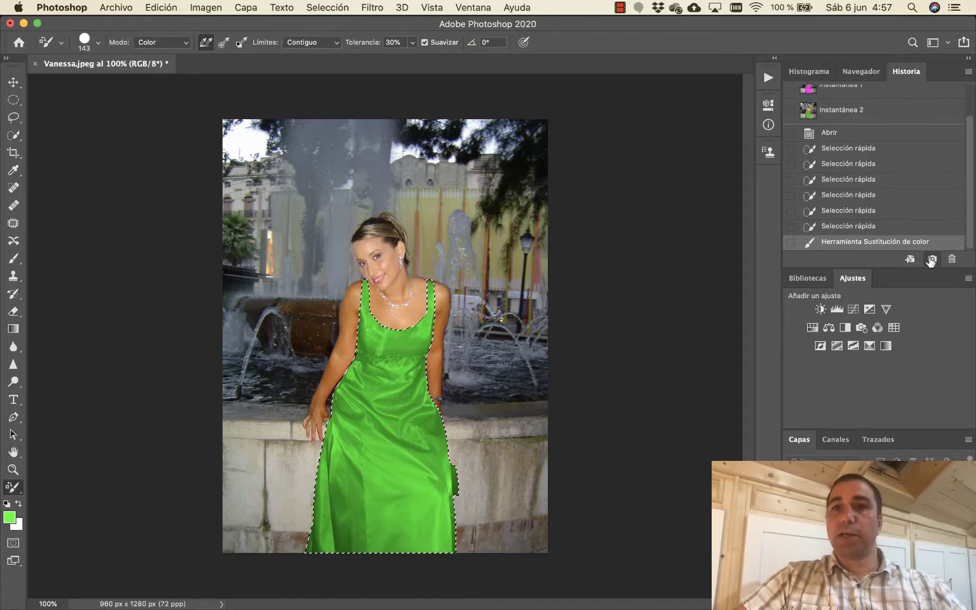
- Restore the red-dress selection state and set the foreground colour to ffcc00
left_click(835, 228)
left_click(9, 516)
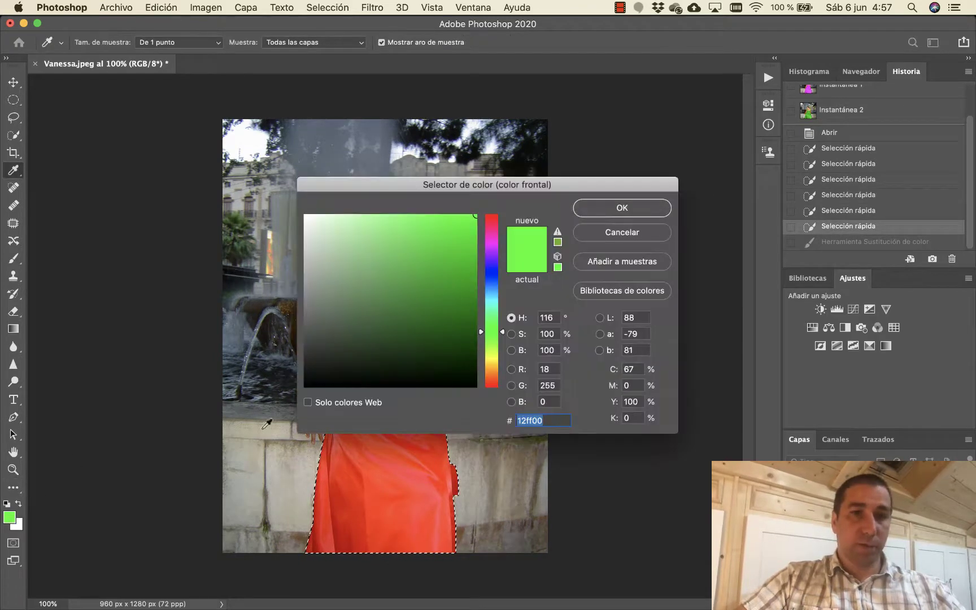
left_click(492, 365)
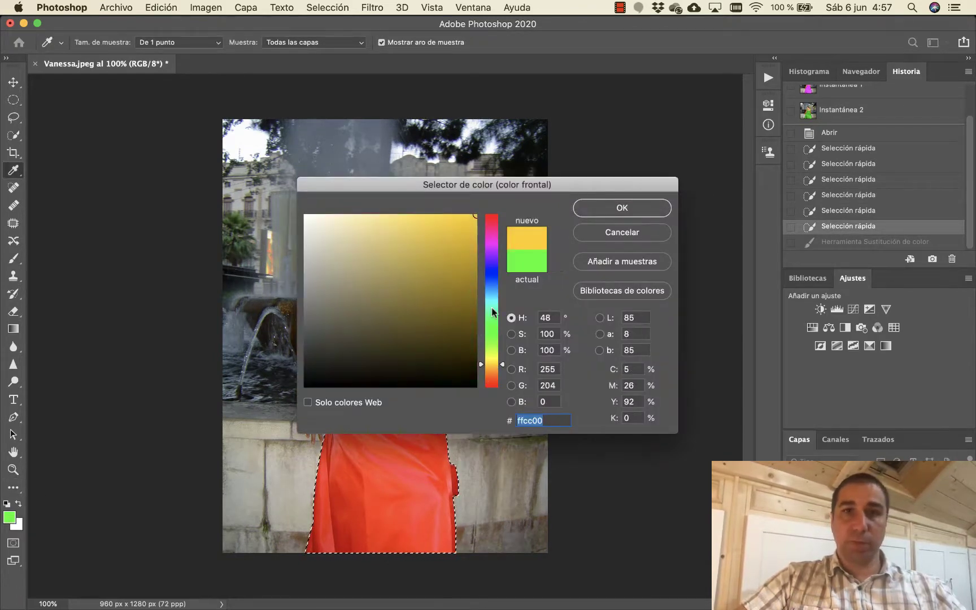
left_click(640, 208)
- Paint the dress olive-yellow and save it as History snapshot Instantánea 3
mouse_move(401, 369)
left_mouse_down()
mouse_move(421, 294)
mouse_move(429, 305)
left_mouse_up()
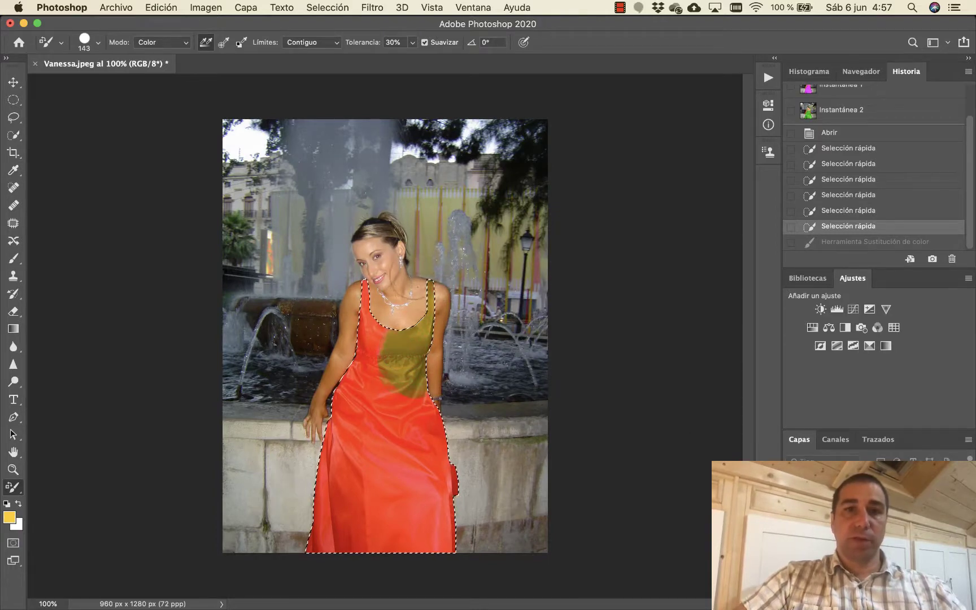
mouse_move(367, 344)
left_mouse_down()
mouse_move(362, 407)
mouse_move(339, 418)
left_mouse_up()
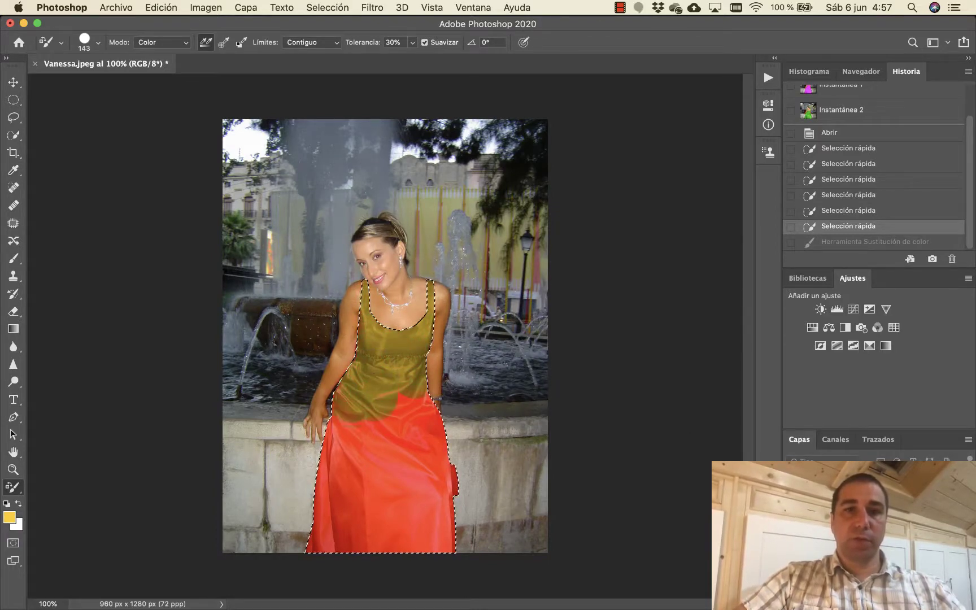
left_click_drag(350, 469, 336, 525)
left_click_drag(403, 415, 432, 429)
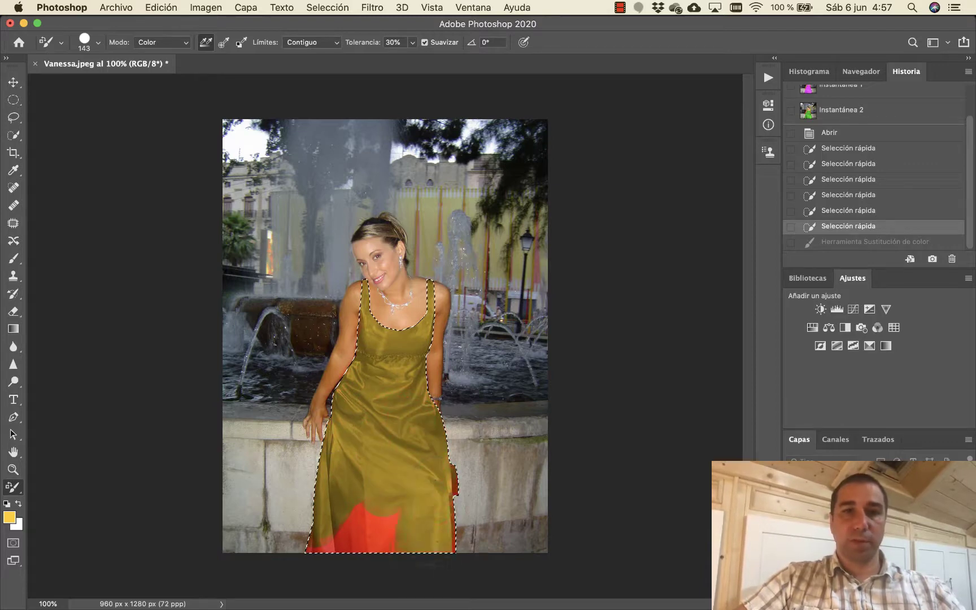
mouse_move(384, 540)
left_mouse_down()
mouse_move(356, 522)
mouse_move(339, 542)
left_mouse_up()
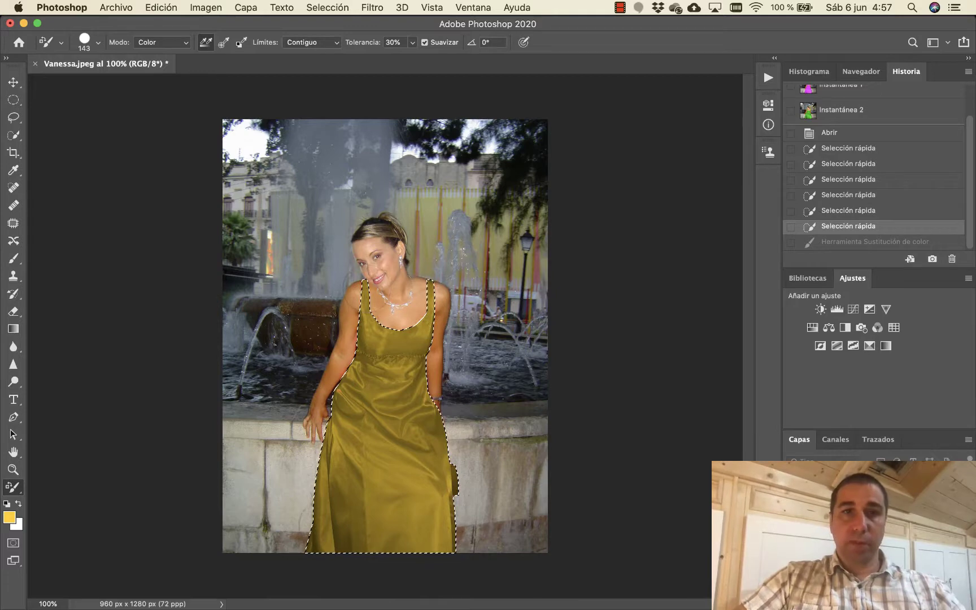
key("ctrl+shift+z")
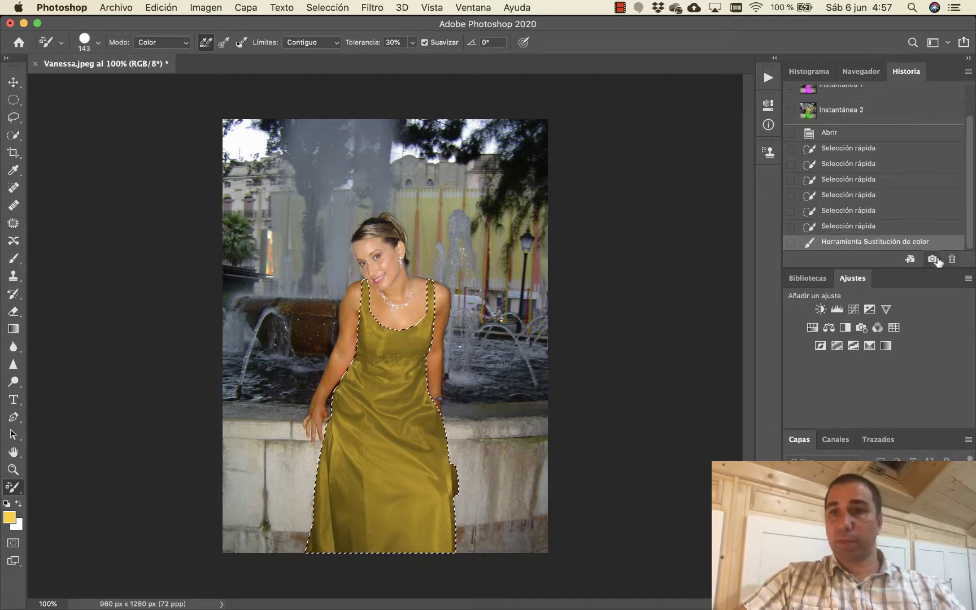
left_click(932, 259)
- Deselect the dress while switching between snapshots Instantánea 2 and Instantánea 1
left_click(328, 8)
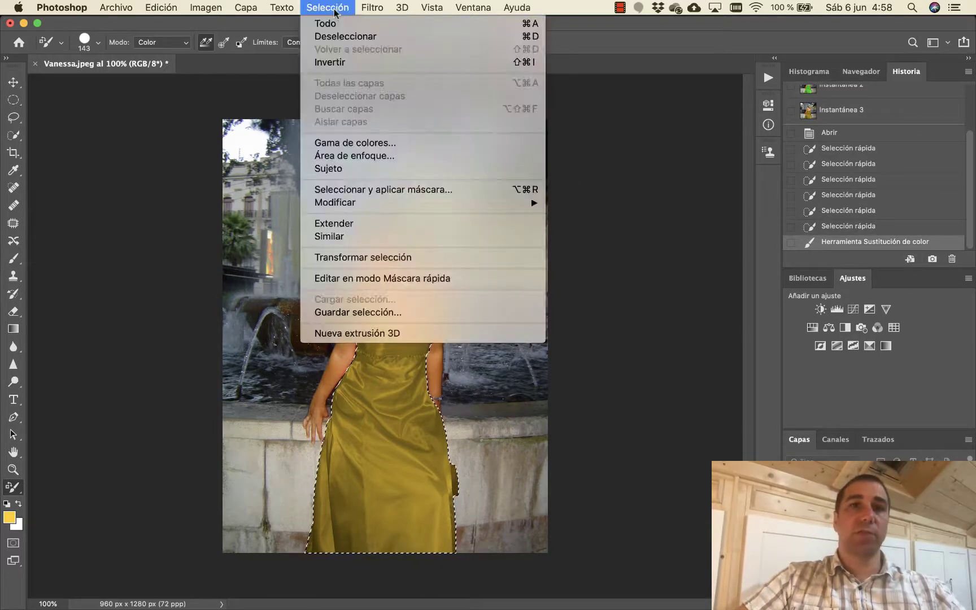
left_click(342, 35)
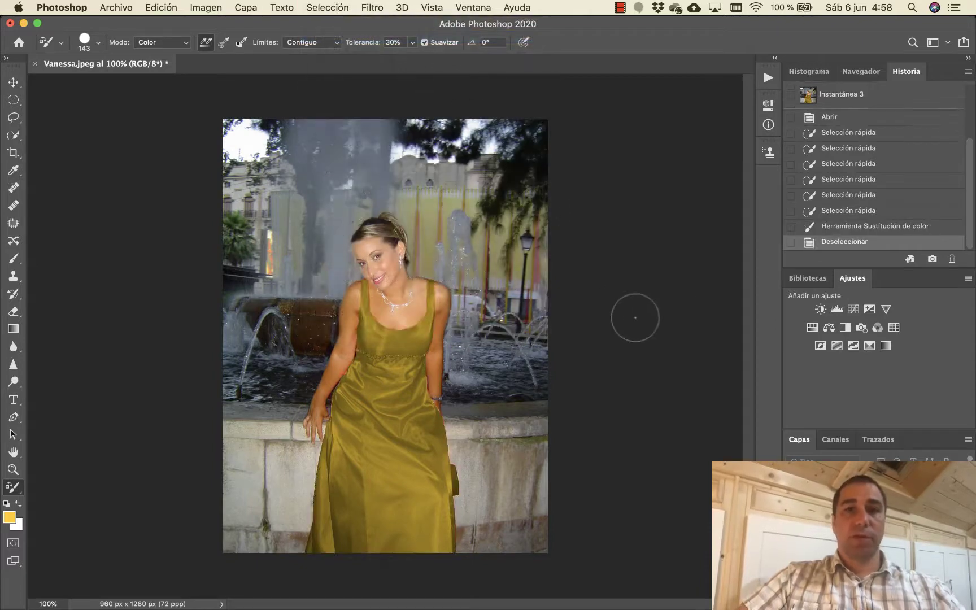
scroll(828, 194, "up", 3)
scroll(828, 194, "up", 2)
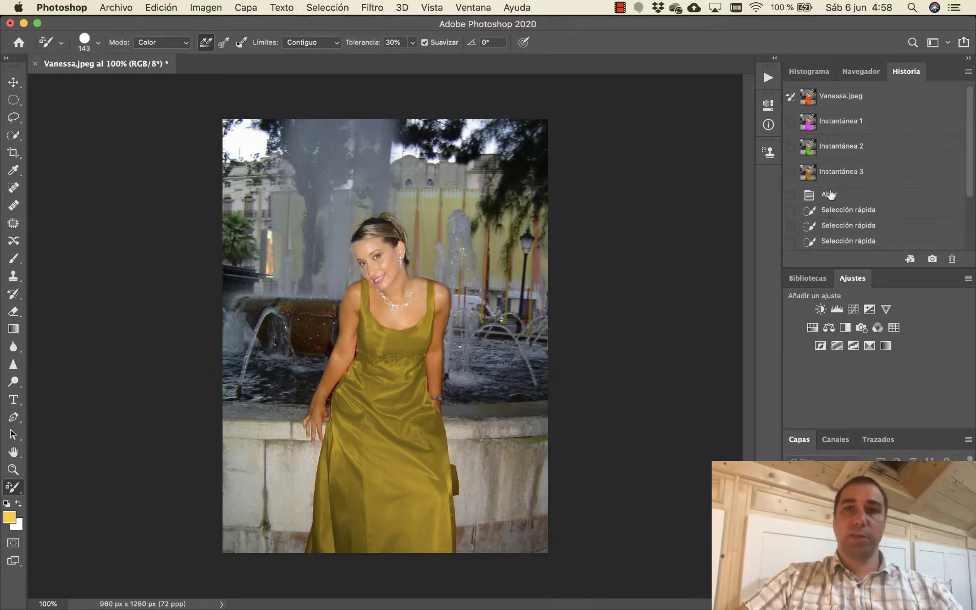
left_click(843, 146)
left_click(328, 7)
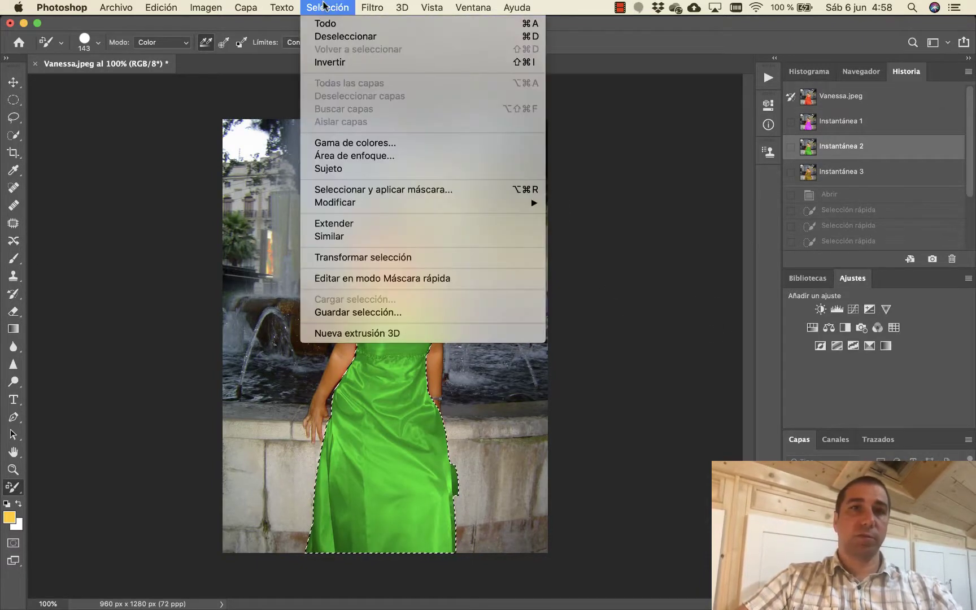
left_click(332, 36)
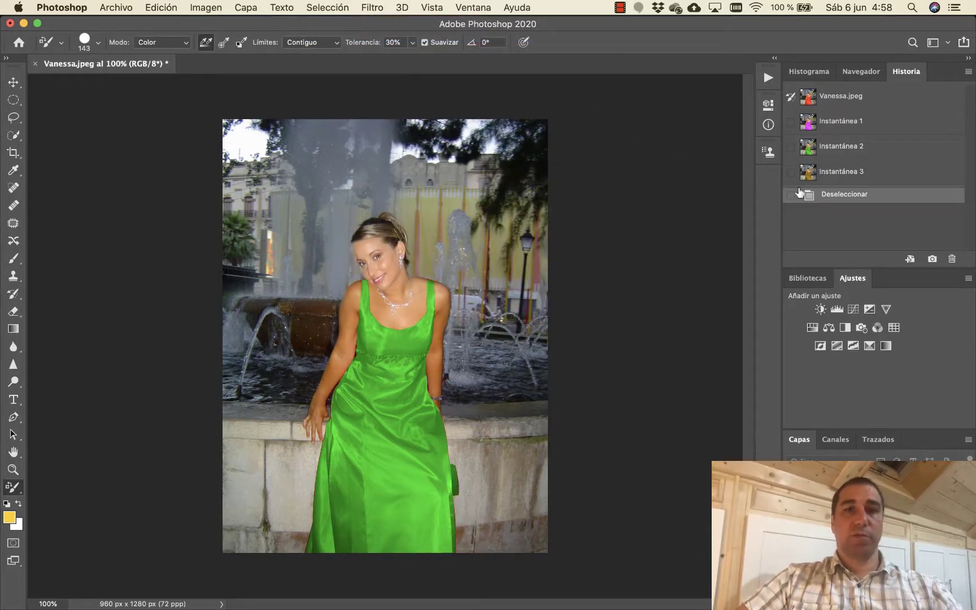
left_click(848, 127)
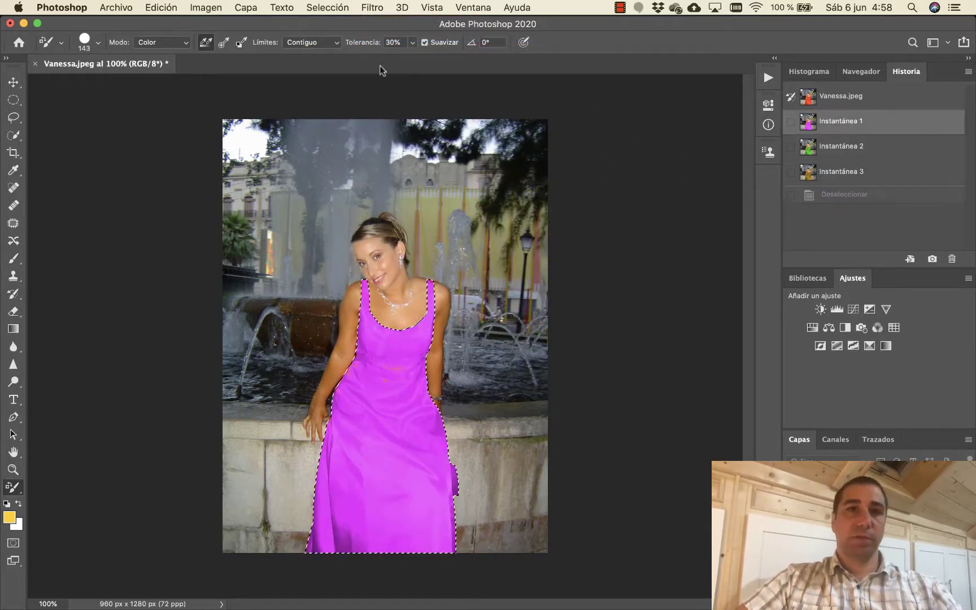
left_click(329, 8)
left_click(330, 36)
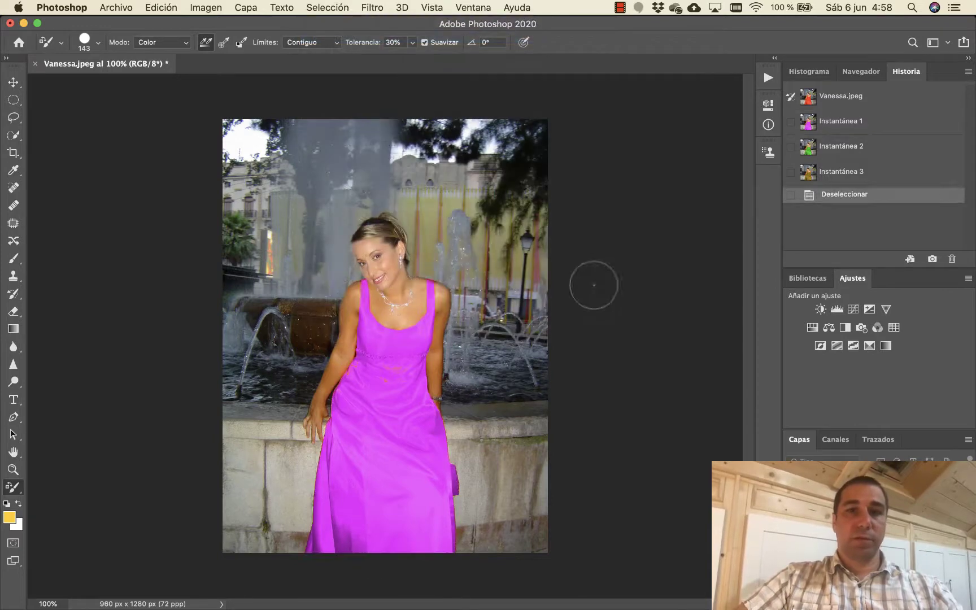
- Compare the original red, magenta, green and olive versions in History
left_click(841, 109)
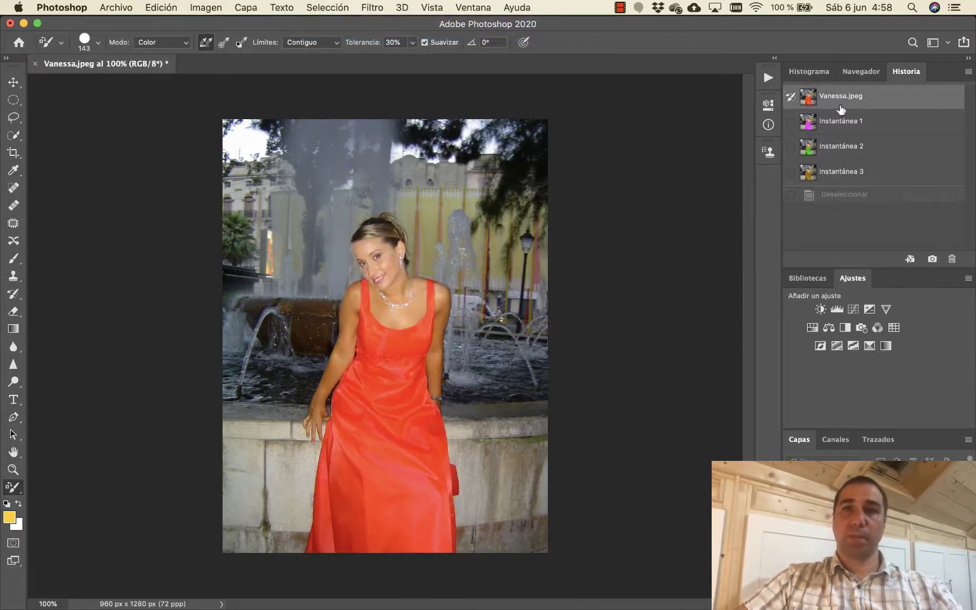
left_click(839, 121)
left_click(840, 151)
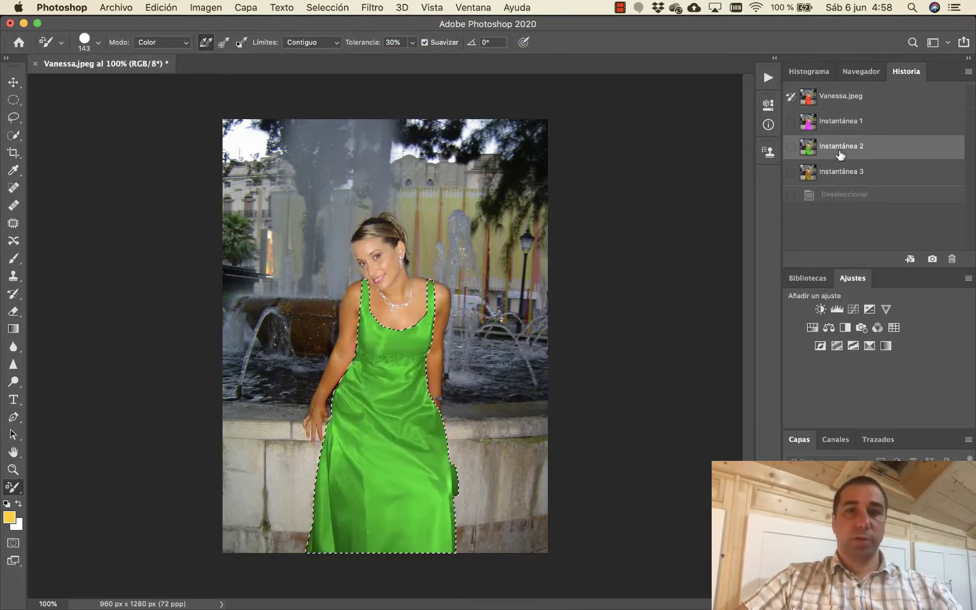
left_click(840, 175)
left_click(838, 148)
left_click(842, 120)
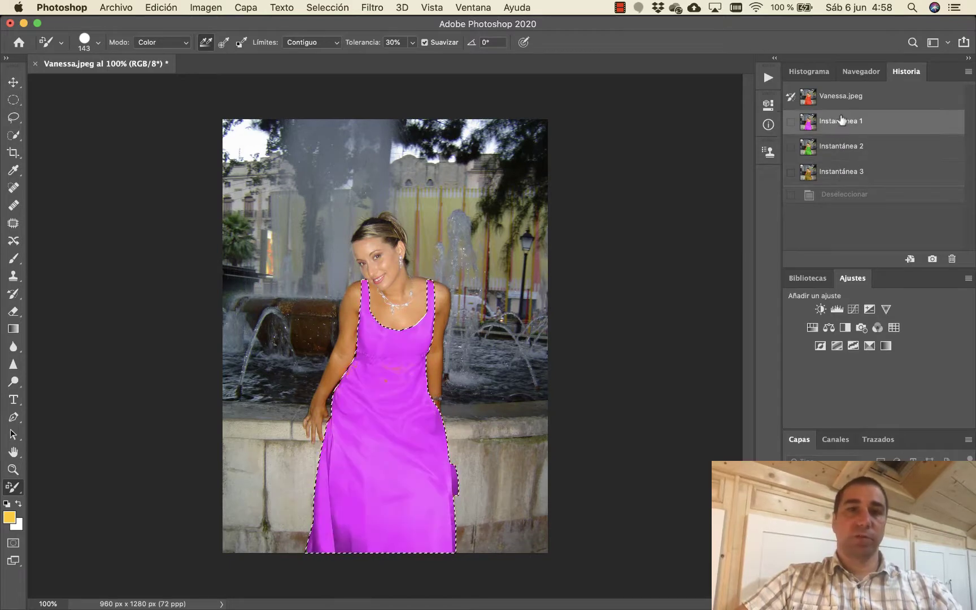
- Check the Navigator overview, then restore the green Instantánea 2 snapshot
left_click(839, 79)
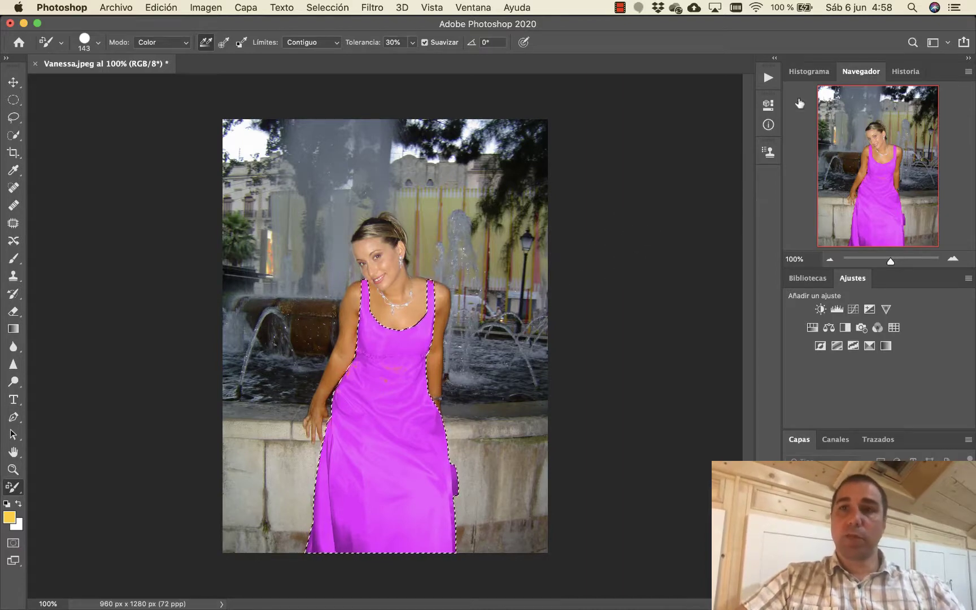
left_click(891, 71)
left_click(825, 151)
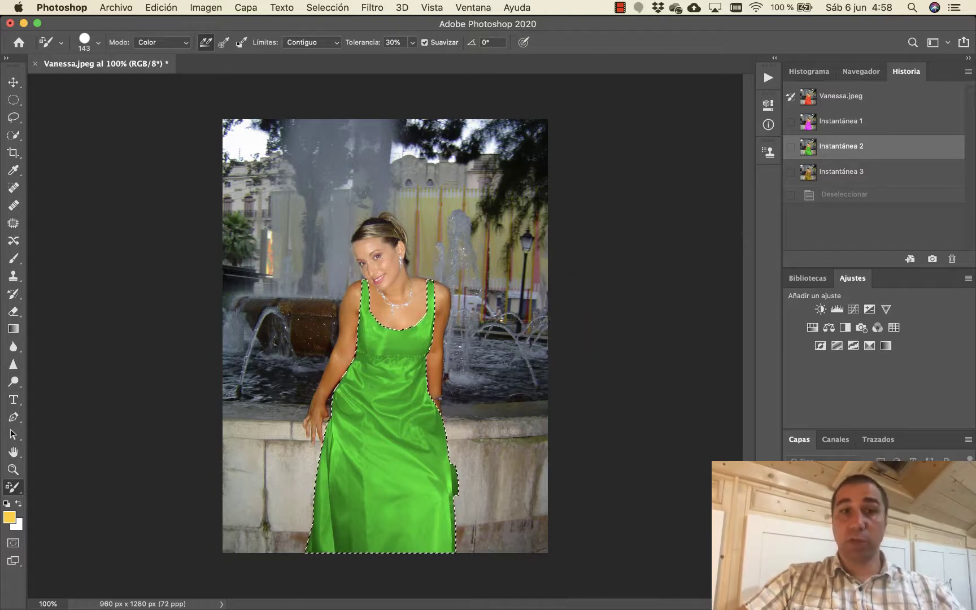
- Preview a Levels midtone shift on the Verde channel of the dress, then cancel it
left_click(205, 8)
mouse_move(214, 44)
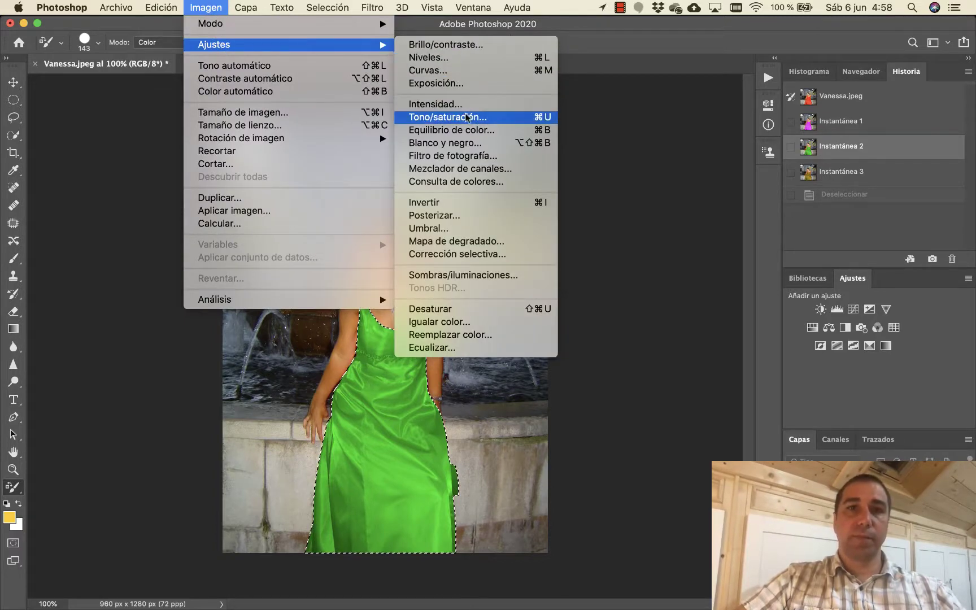
left_click(455, 57)
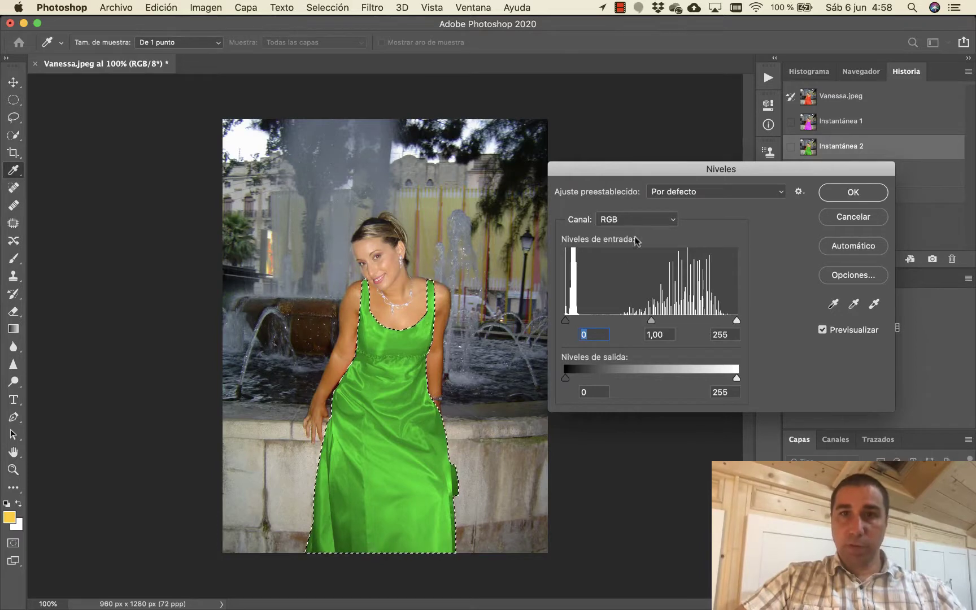
left_click(672, 220)
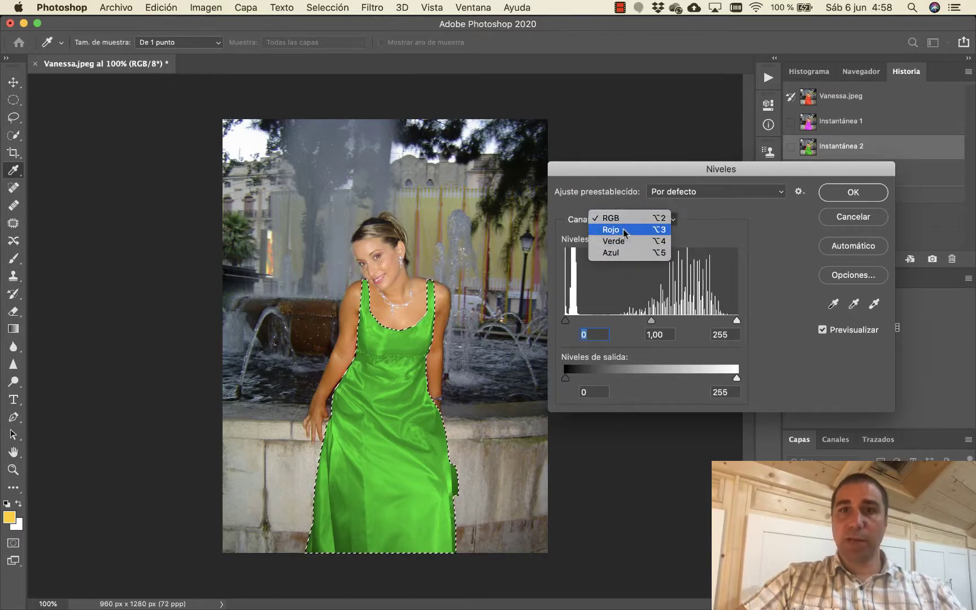
left_click(618, 244)
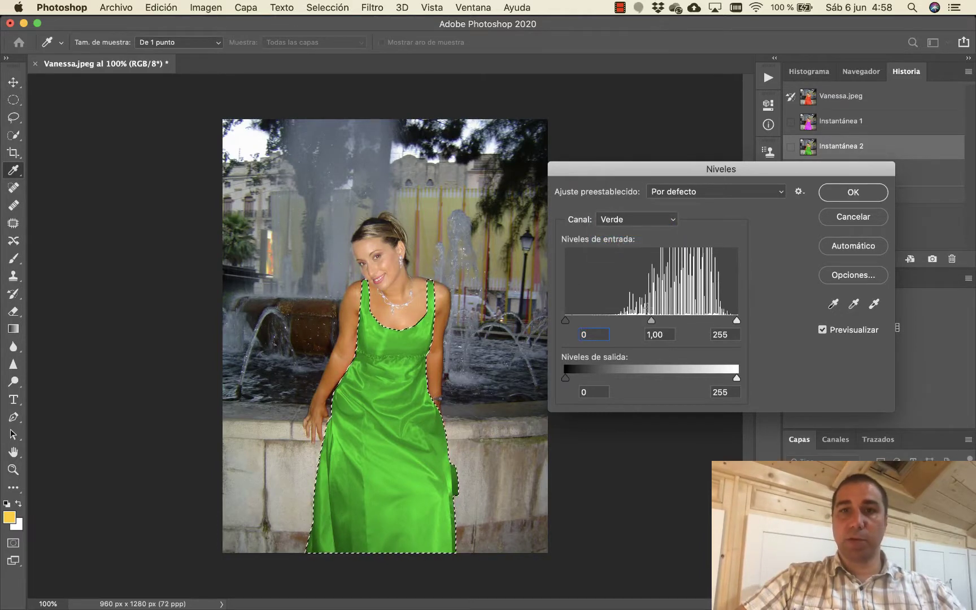
mouse_move(653, 322)
left_mouse_down()
mouse_move(709, 323)
mouse_move(645, 326)
mouse_move(671, 326)
mouse_move(664, 330)
left_mouse_up()
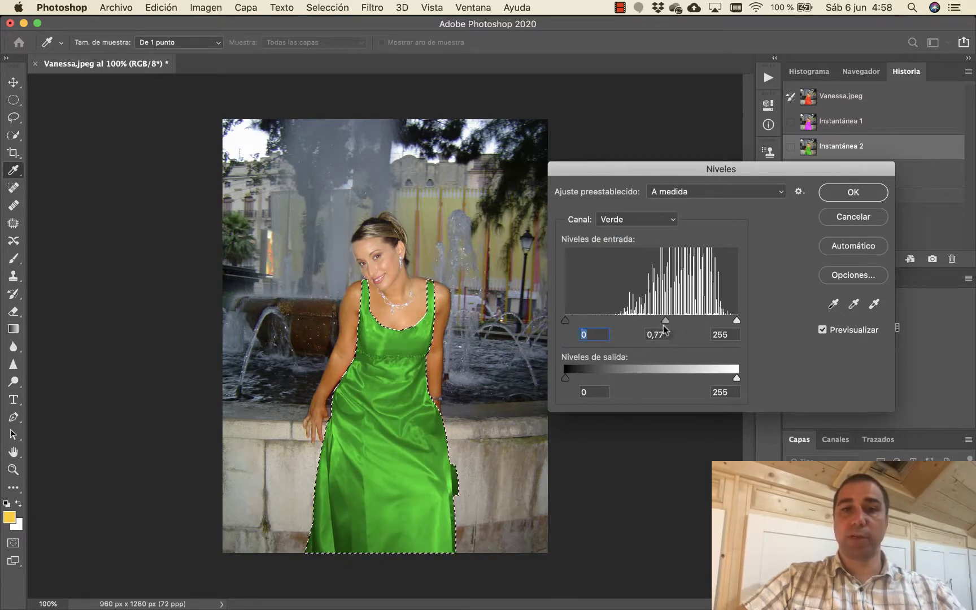
left_click(855, 220)
left_click(246, 7)
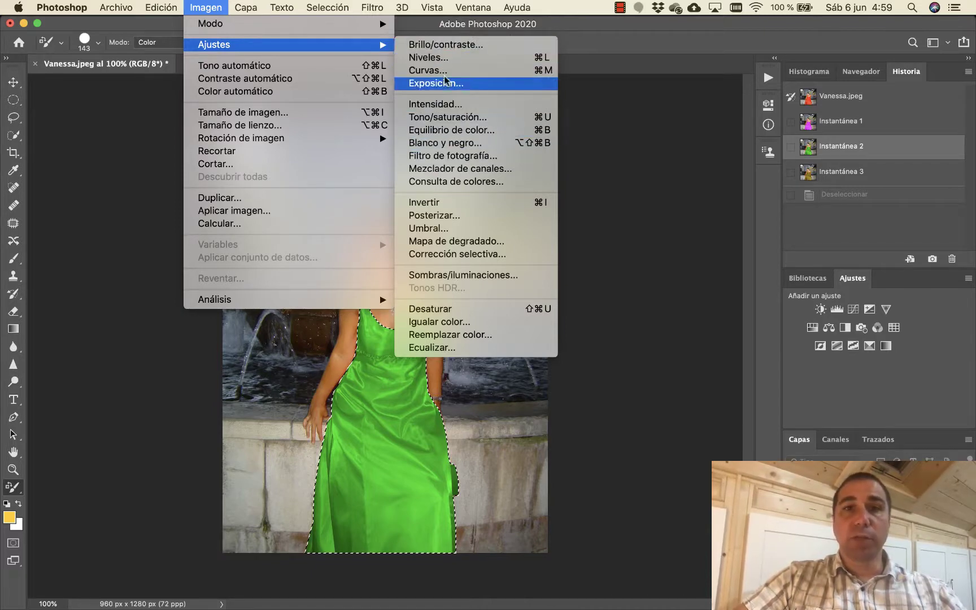
- Apply a Tono/saturación hue shift of -126 to turn the selected green dress red
left_click(463, 117)
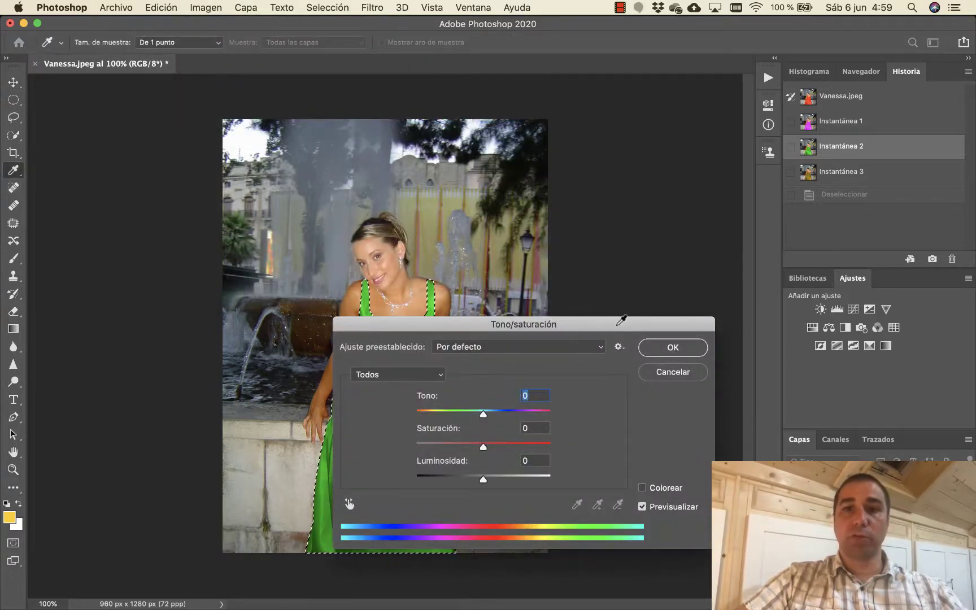
left_click_drag(621, 319, 829, 87)
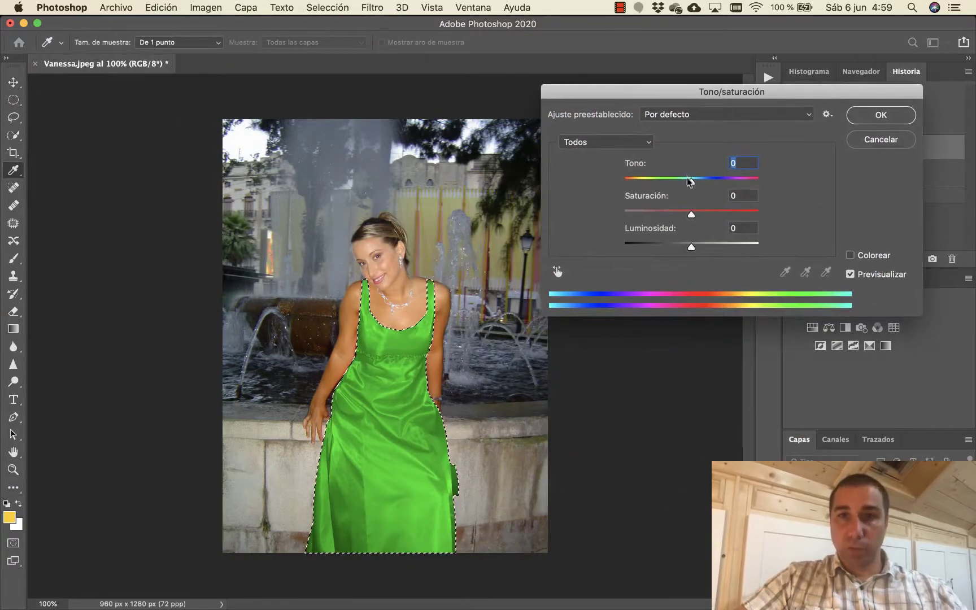
mouse_move(691, 181)
left_mouse_down()
mouse_move(638, 181)
mouse_move(620, 194)
mouse_move(755, 181)
mouse_move(789, 190)
mouse_move(627, 191)
mouse_move(671, 195)
mouse_move(639, 202)
left_mouse_up()
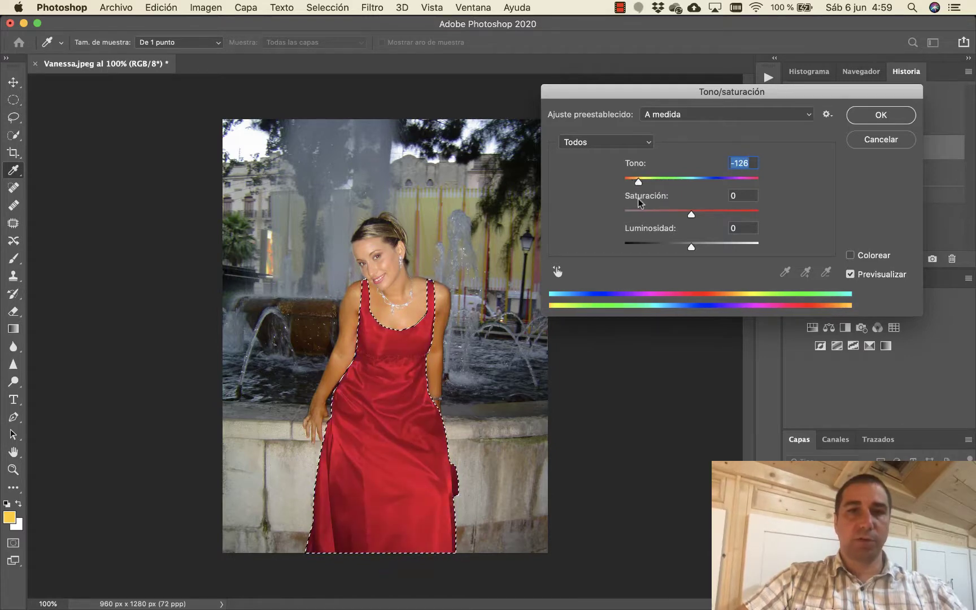
left_click(880, 114)
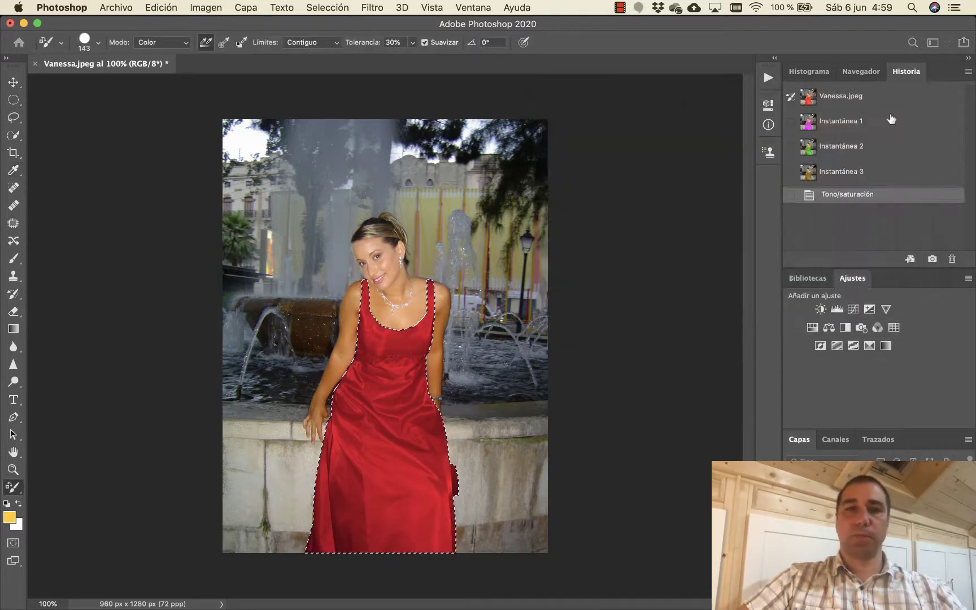
- Clear the selection from the red dress with Selección > Deseleccionar
left_click(328, 7)
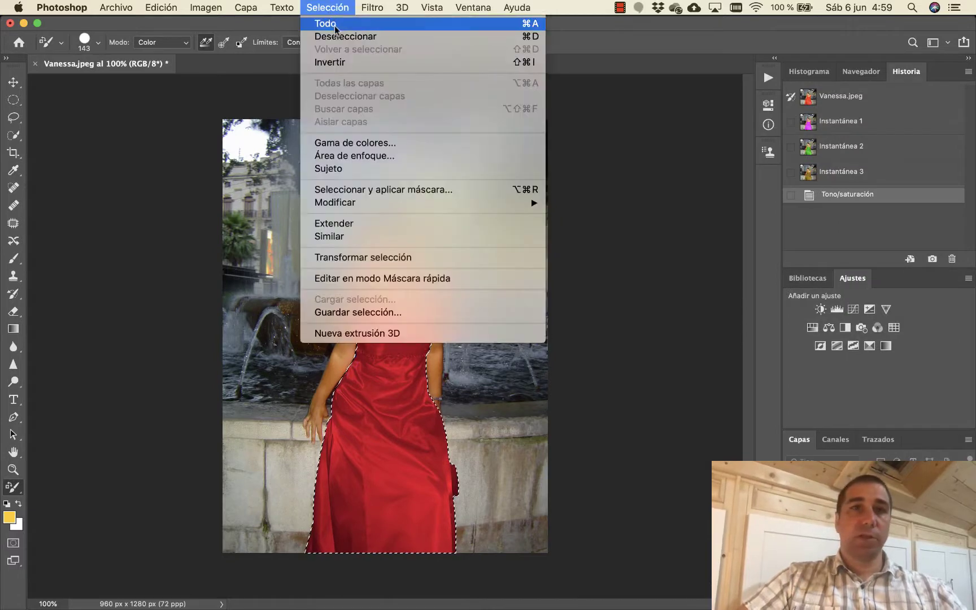
left_click(345, 36)
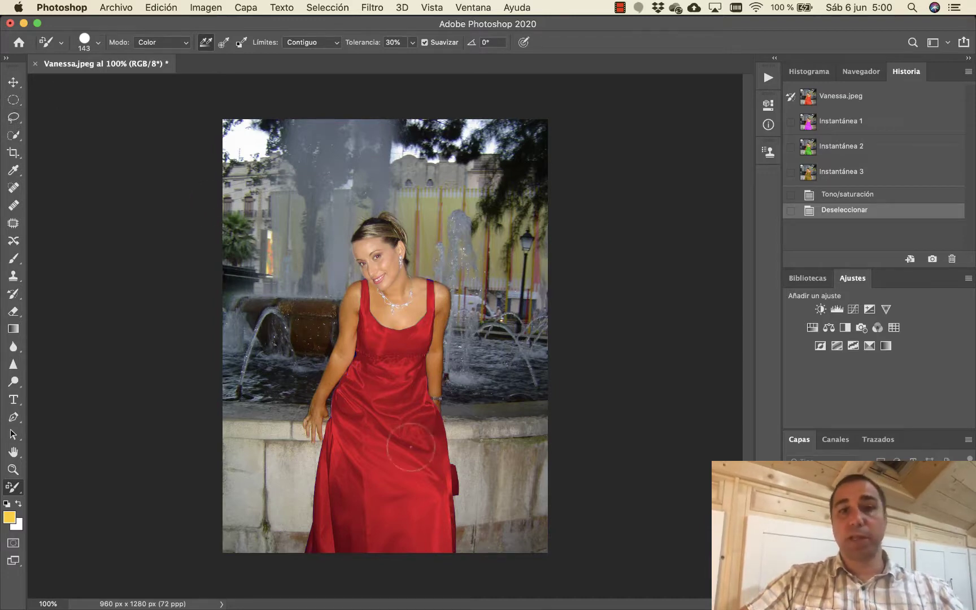
left_click(13, 137)
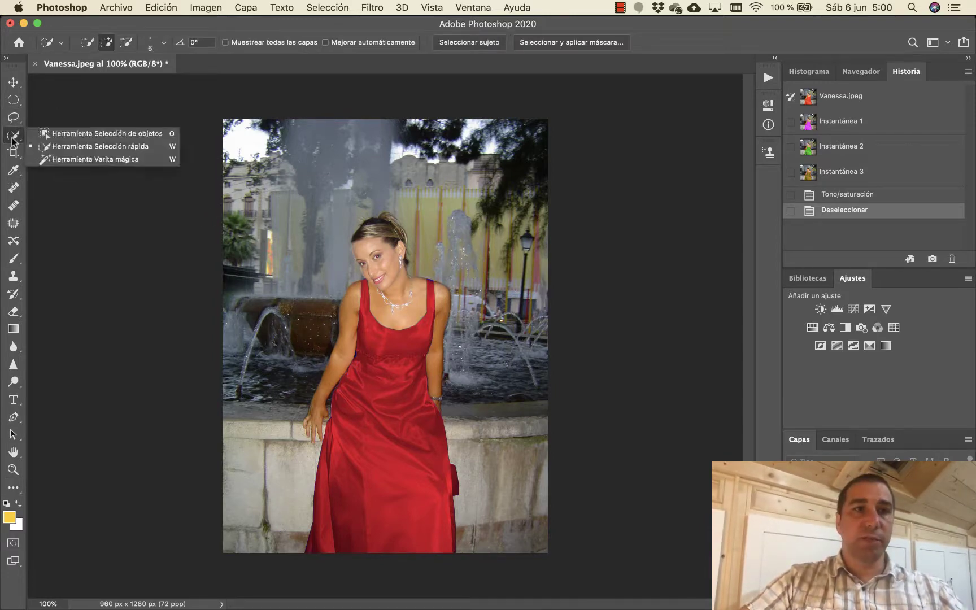
- Build a Magic Wand selection over the red dress, adding its lower and lower-left areas
left_click(108, 159)
left_click(384, 345)
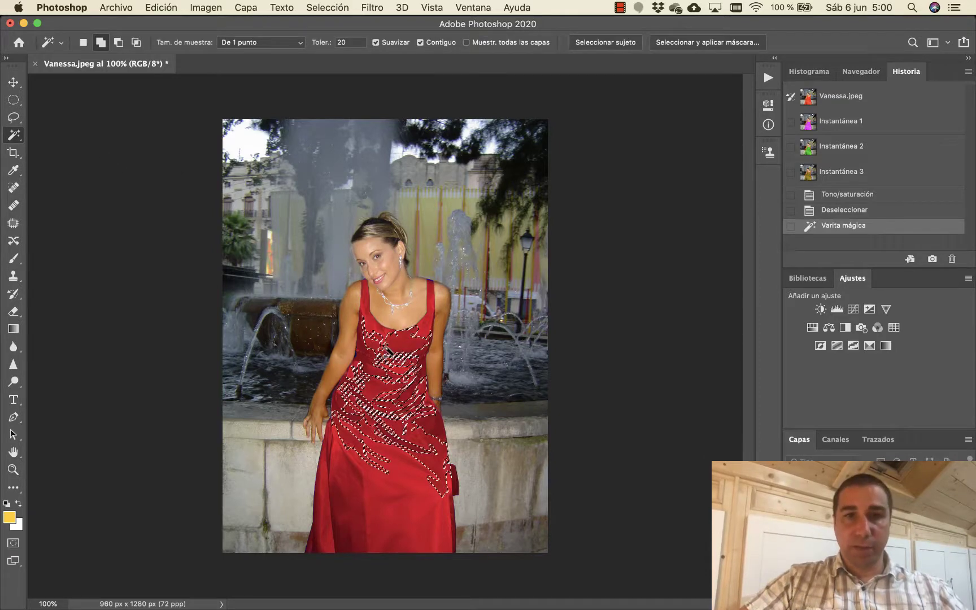
left_click(406, 497)
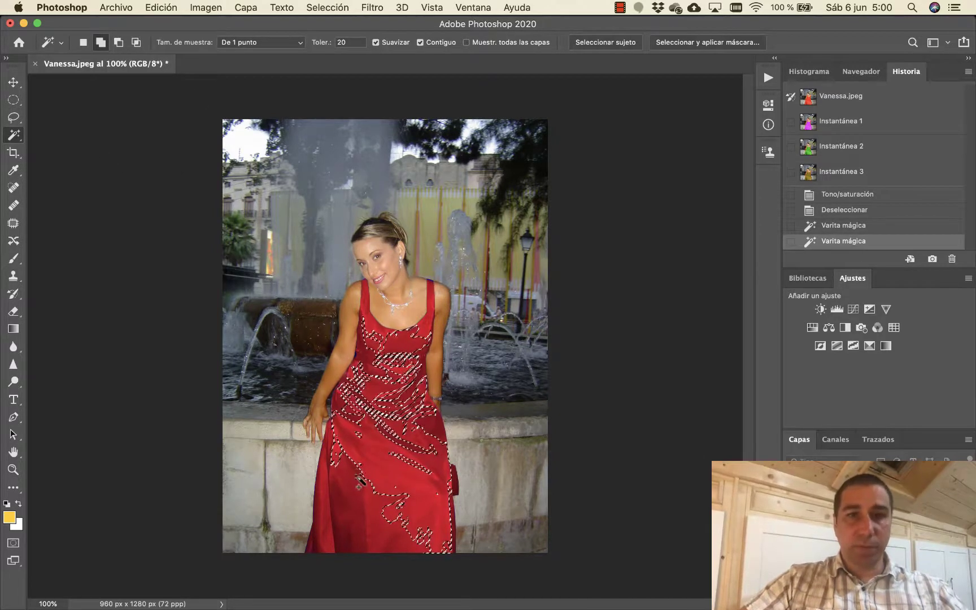
left_click(359, 510)
left_click(381, 495)
left_click(374, 503)
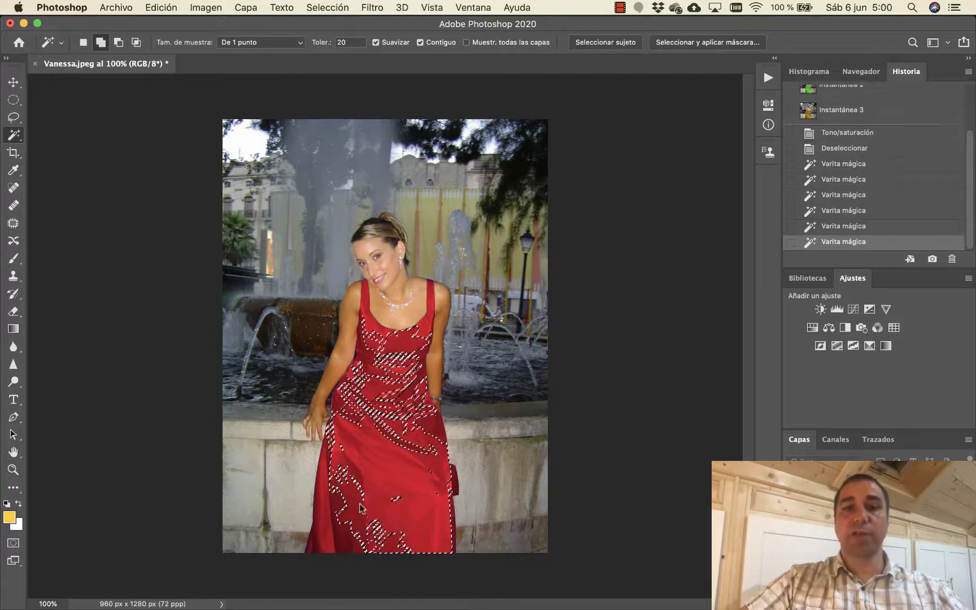
left_click(348, 516)
left_click(328, 531)
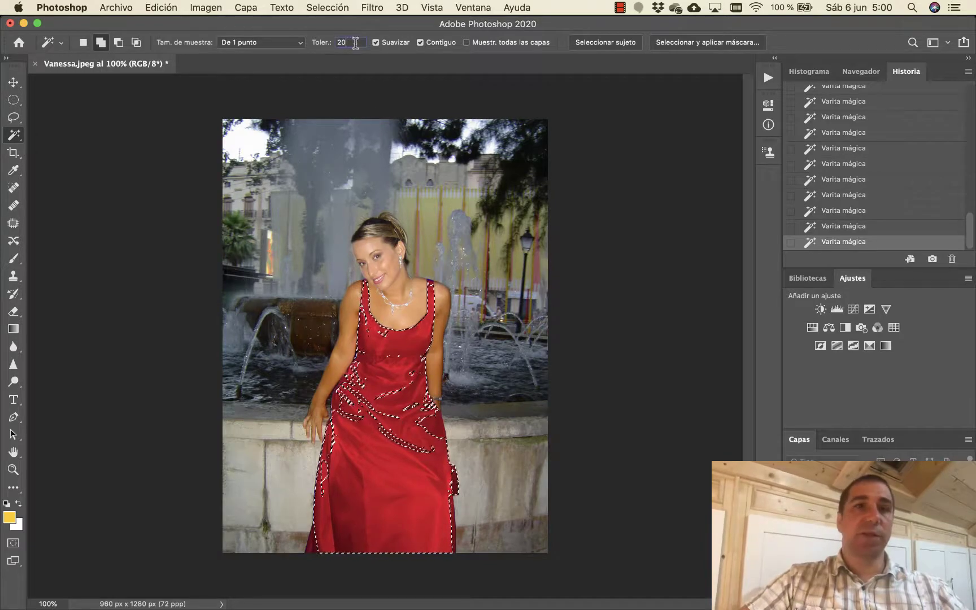
- Raise the Magic Wand tolerance to 30 and add the remaining dress gaps
left_click(317, 44)
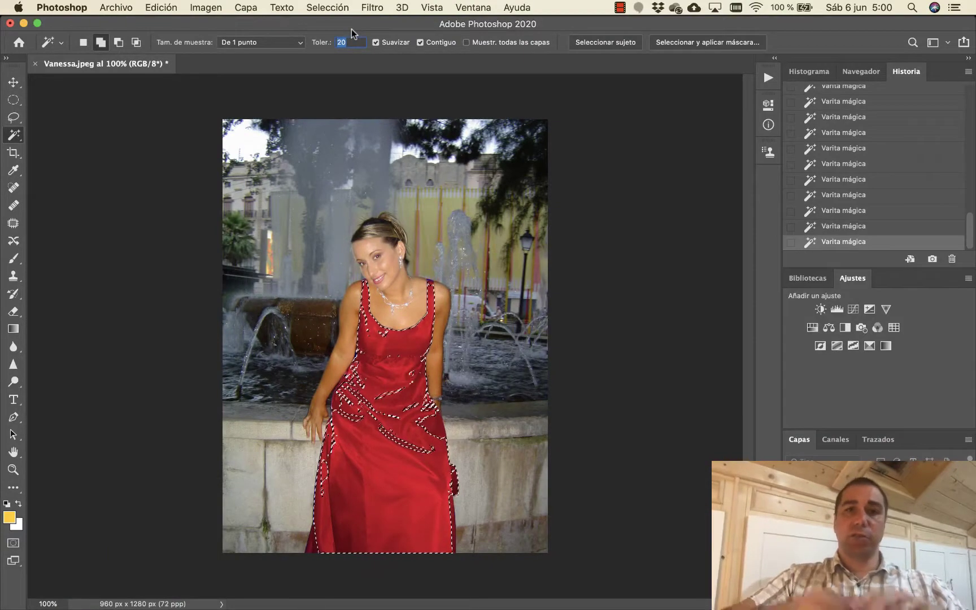
type("30")
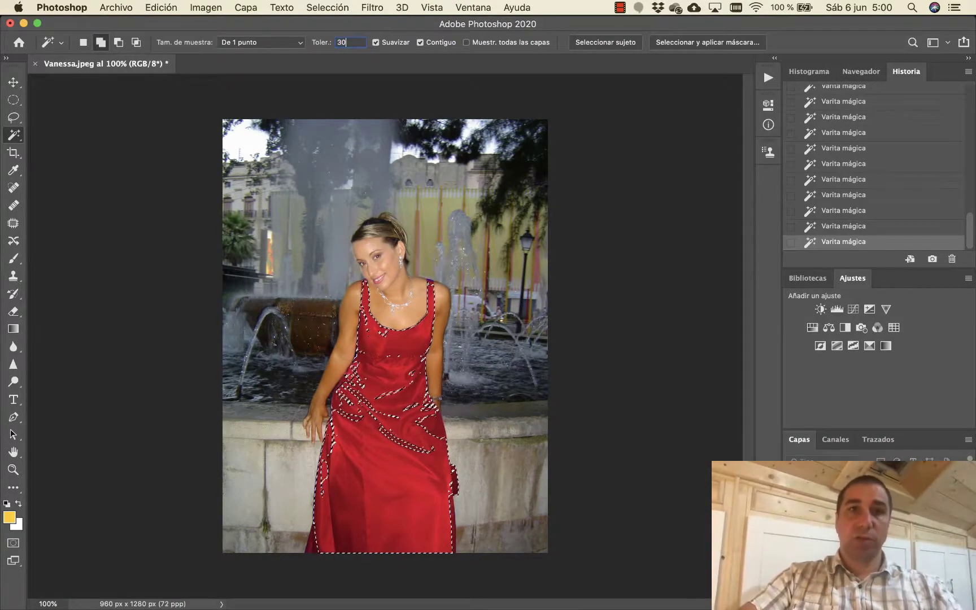
left_click(411, 388)
left_click(362, 383)
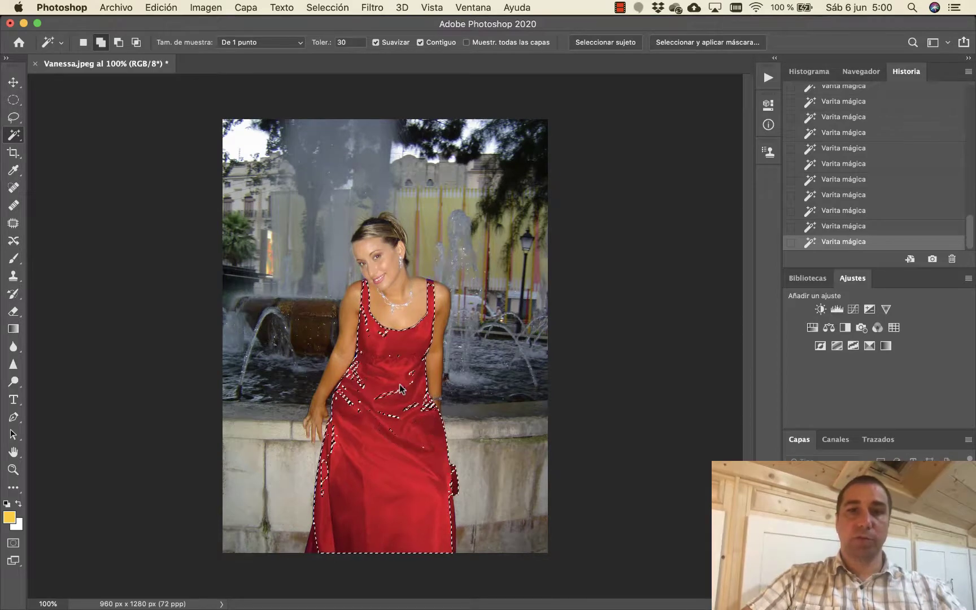
left_click(362, 383)
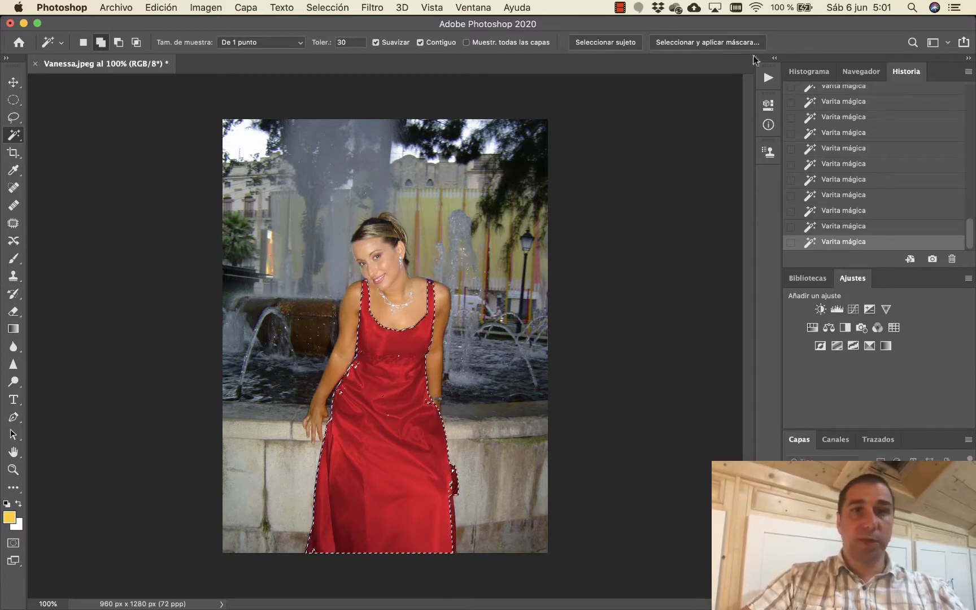
- Paint the selected dress olive green with the Color Replacement tool at 5% tolerance
left_click(913, 41)
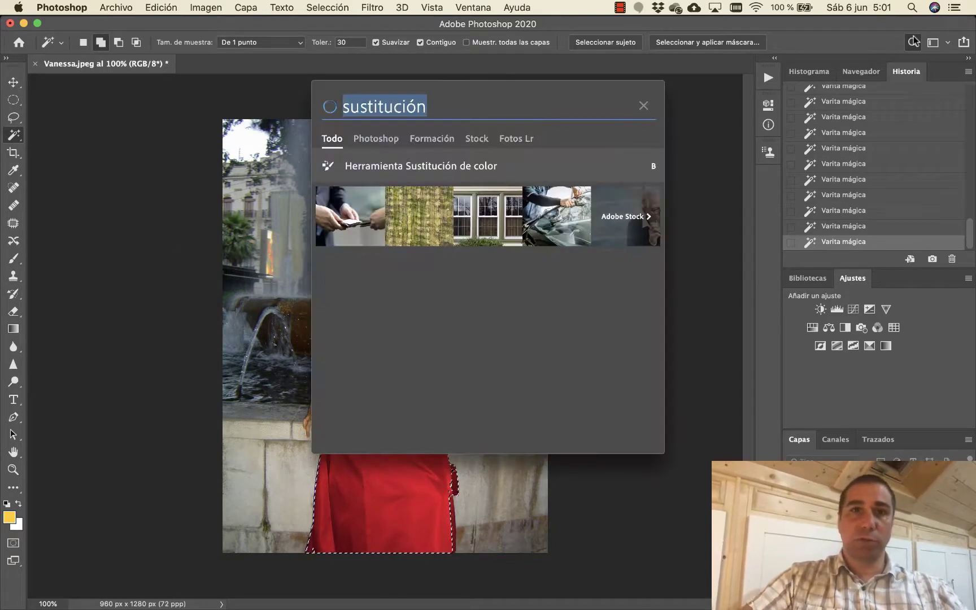
left_click(466, 168)
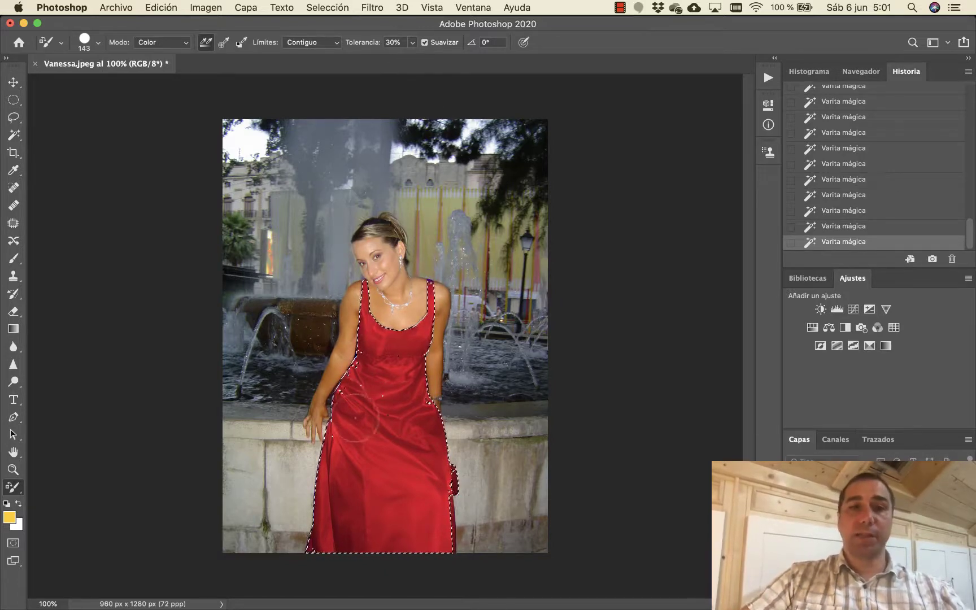
left_click_drag(384, 395, 323, 398)
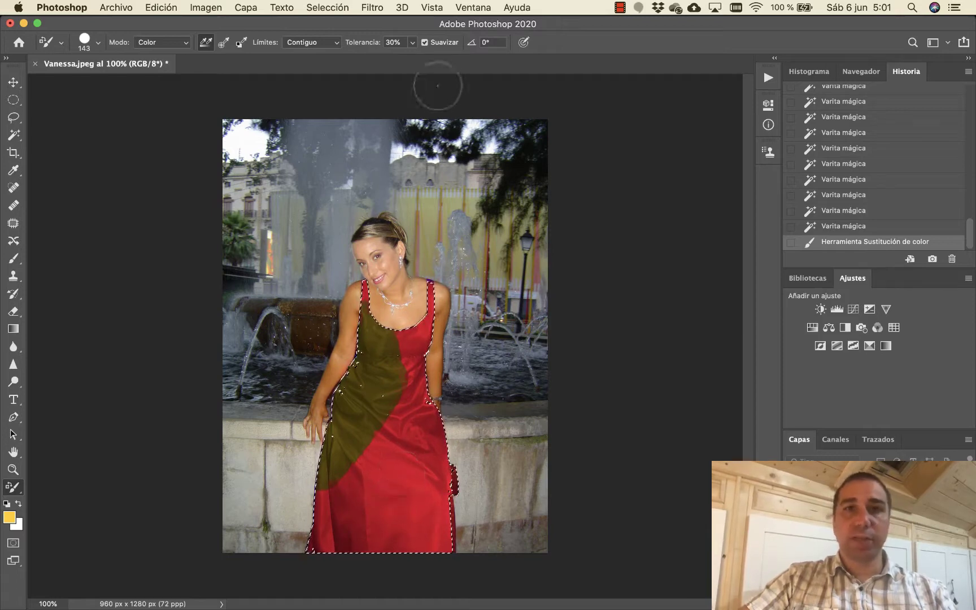
left_click(413, 43)
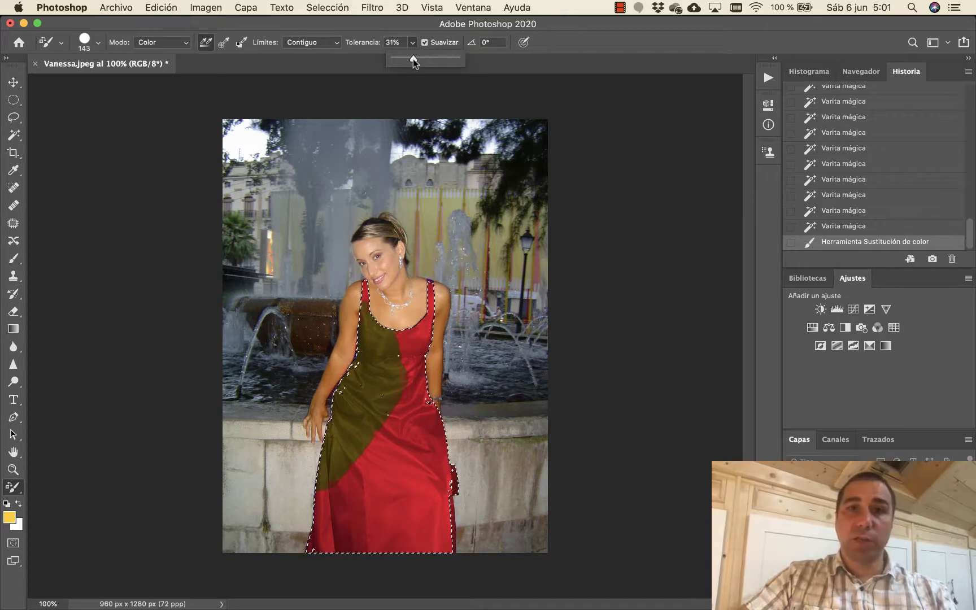
mouse_move(412, 59)
left_mouse_down()
mouse_move(445, 60)
mouse_move(397, 65)
left_mouse_up()
mouse_move(376, 439)
left_mouse_down()
mouse_move(422, 485)
mouse_move(395, 474)
mouse_move(378, 508)
mouse_move(350, 513)
mouse_move(362, 476)
mouse_move(390, 446)
mouse_move(418, 441)
mouse_move(394, 375)
mouse_move(416, 471)
mouse_move(421, 420)
mouse_move(427, 493)
mouse_move(370, 522)
mouse_move(317, 570)
mouse_move(432, 448)
left_mouse_up()
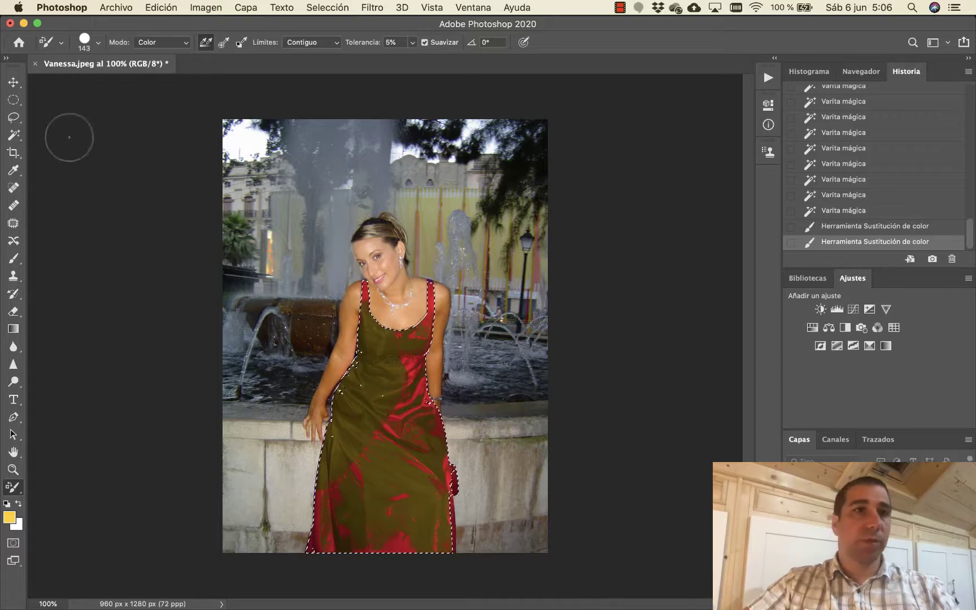
- Close Vanessa.jpeg without saving and open Boton.jpeg, accepting the missing colour profile
left_click(36, 63)
left_click(447, 222)
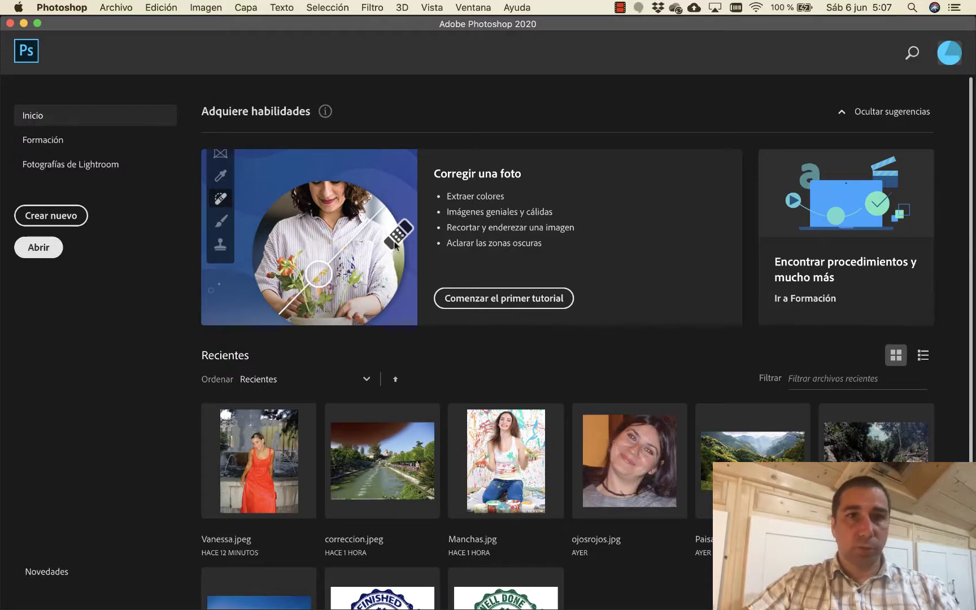
left_click(39, 248)
left_click(376, 141)
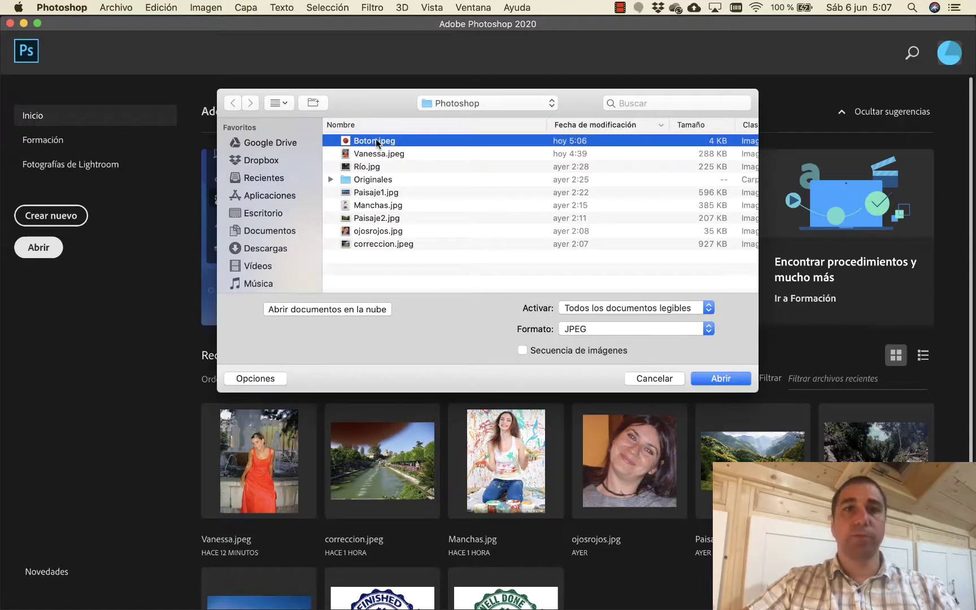
double_click(376, 141)
left_click(647, 381)
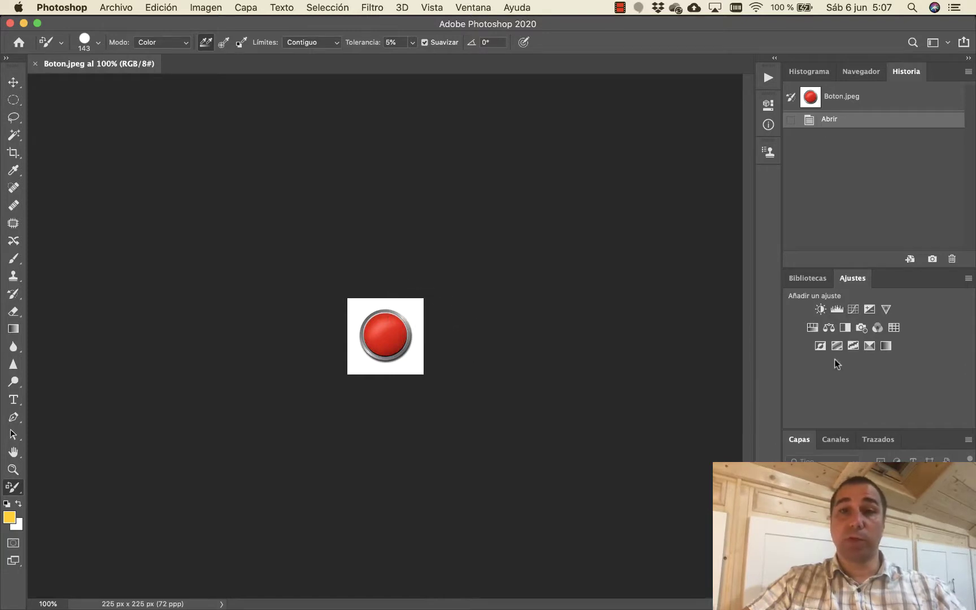
- Zoom in on the button via the Navigator and Quick Select its red face
left_click(862, 81)
left_click(952, 259)
left_click(953, 258)
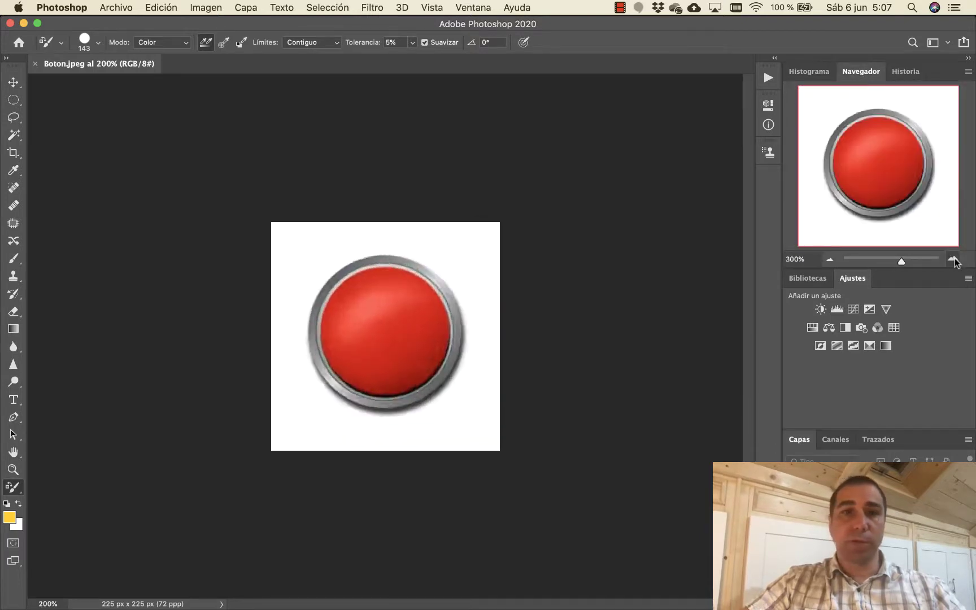
left_click(952, 258)
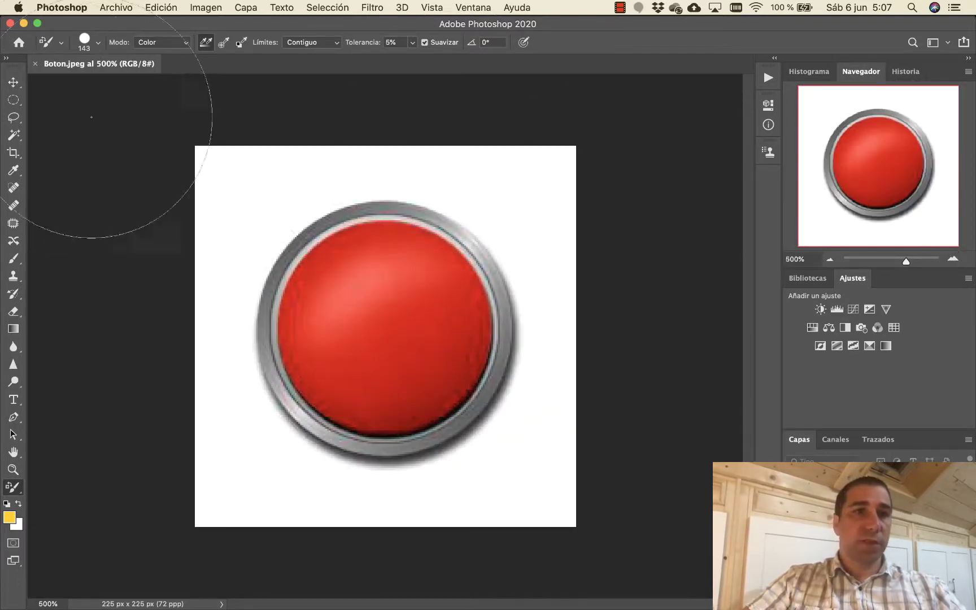
left_click(14, 135)
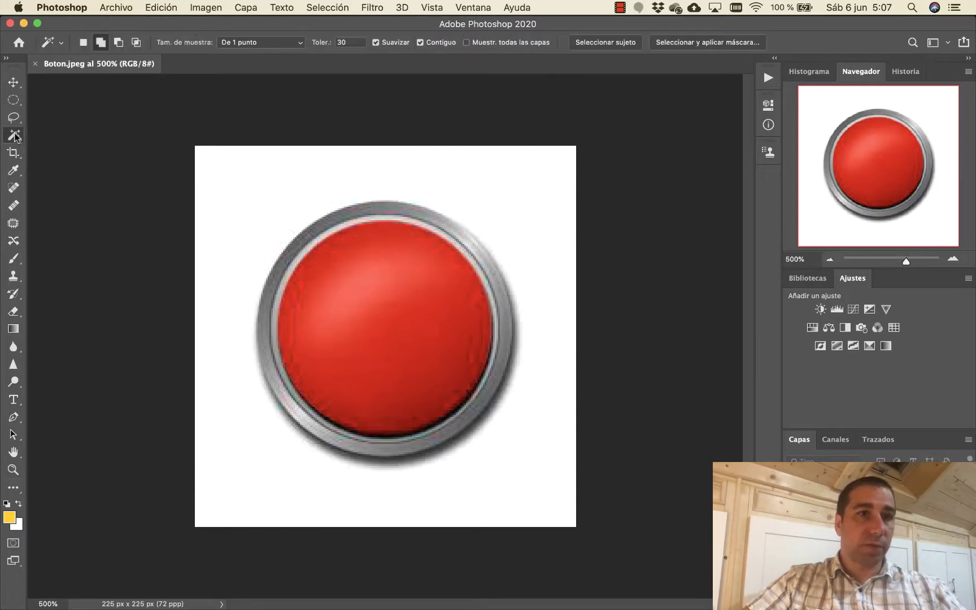
left_click(99, 146)
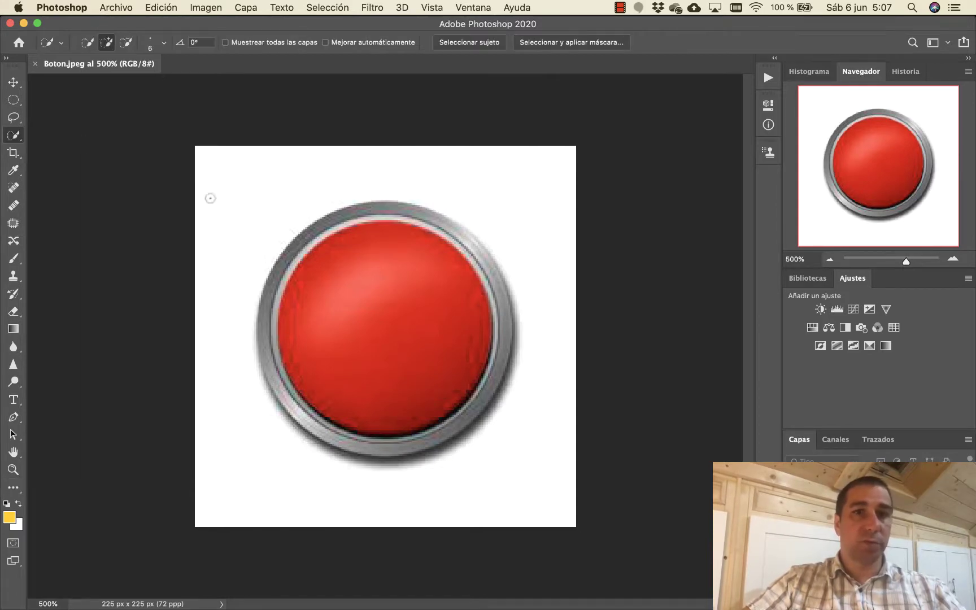
left_click_drag(387, 327, 406, 281)
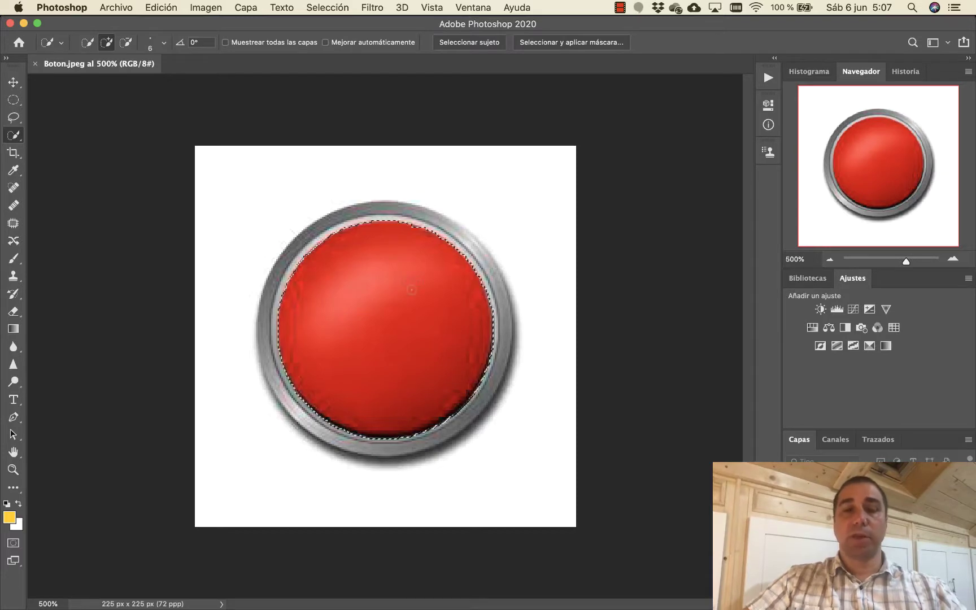
- Check the yellow #ffcc00 foreground colour and close the picker unchanged
left_click(9, 517)
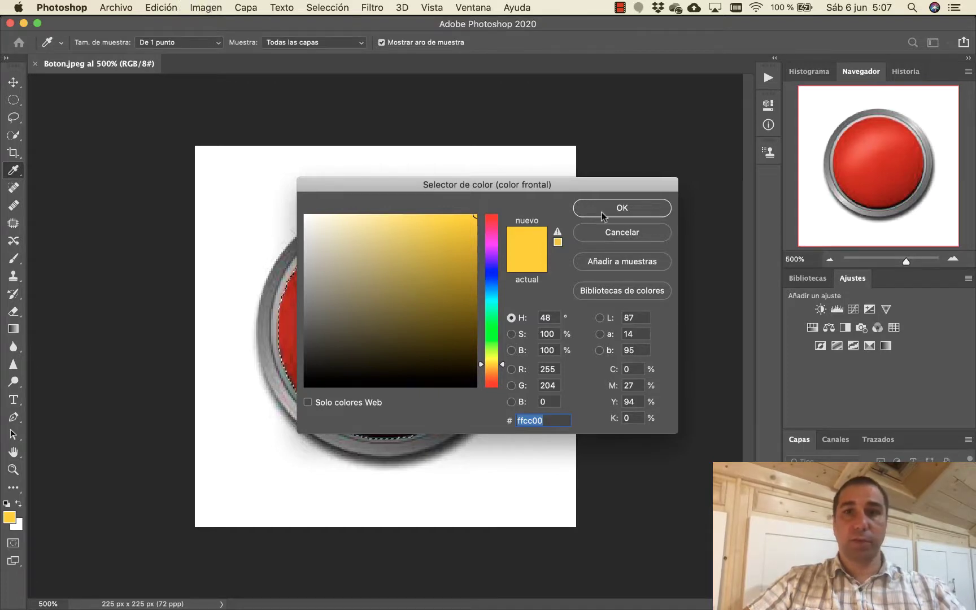
left_click(626, 229)
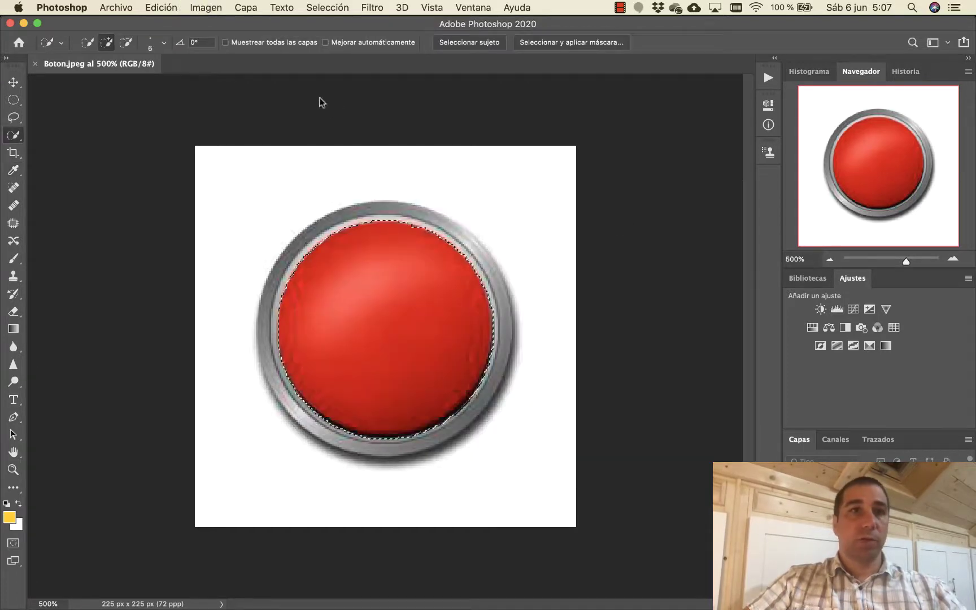
left_click(204, 8)
mouse_move(213, 44)
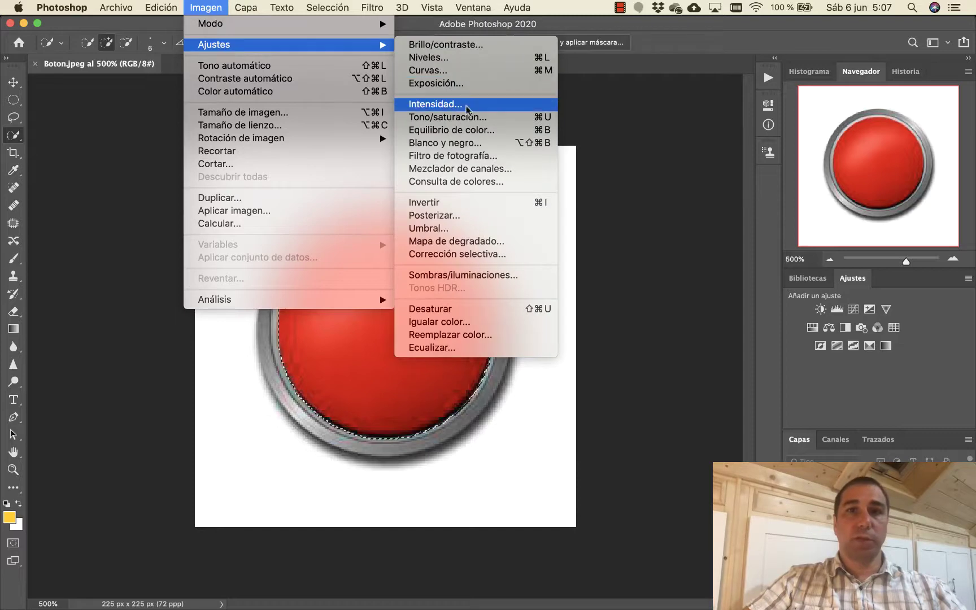
- Shift the button face's hue by +121 to green, then zoom back out to actual size
left_click(452, 117)
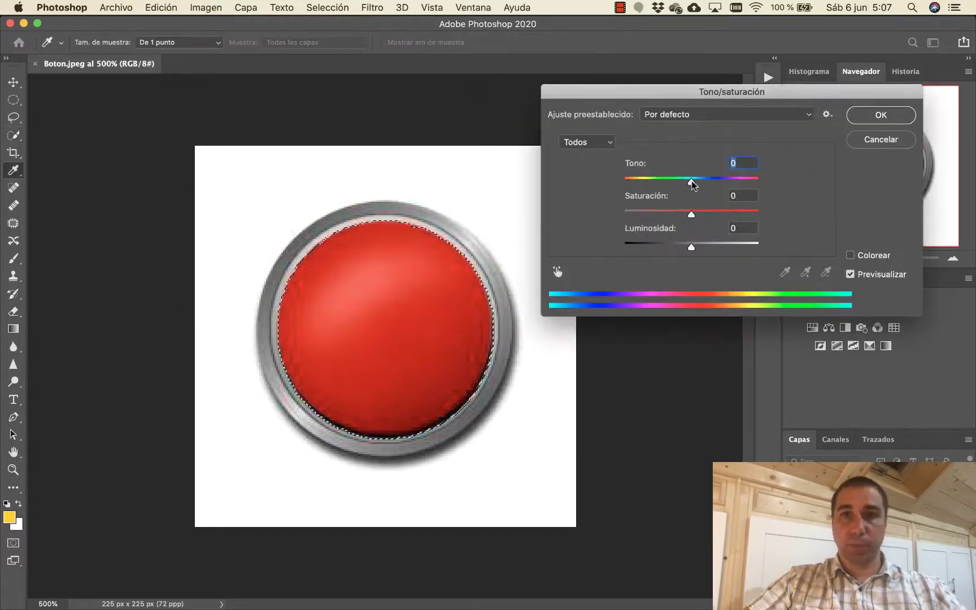
mouse_move(691, 181)
left_mouse_down()
mouse_move(625, 192)
mouse_move(742, 182)
left_mouse_up()
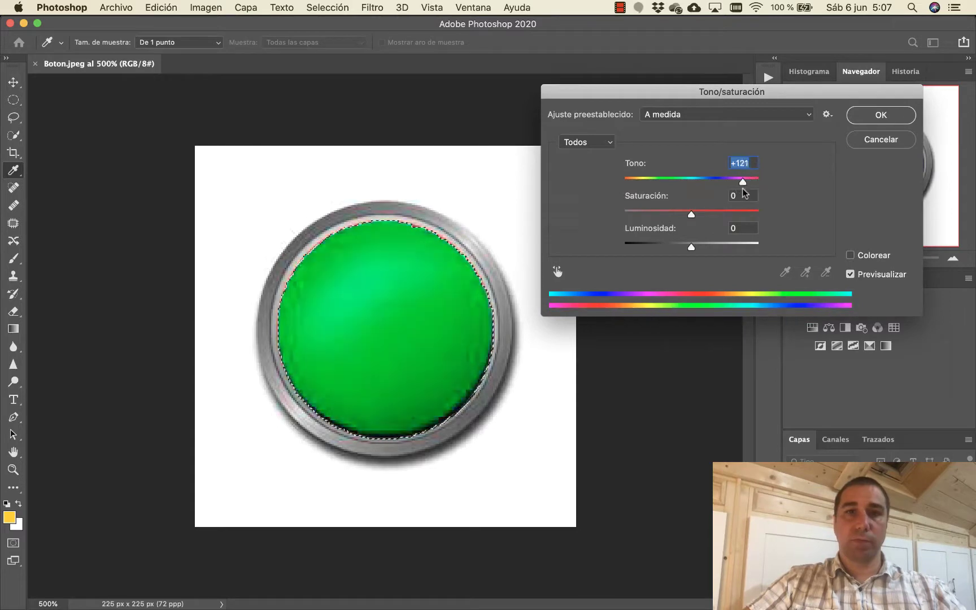
left_click(901, 117)
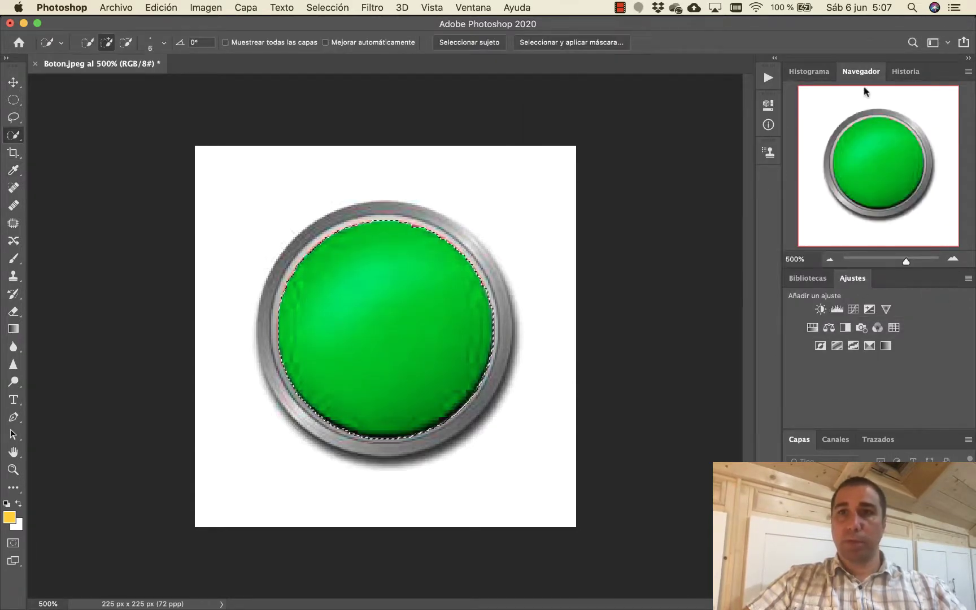
left_click(828, 261)
left_click(828, 261)
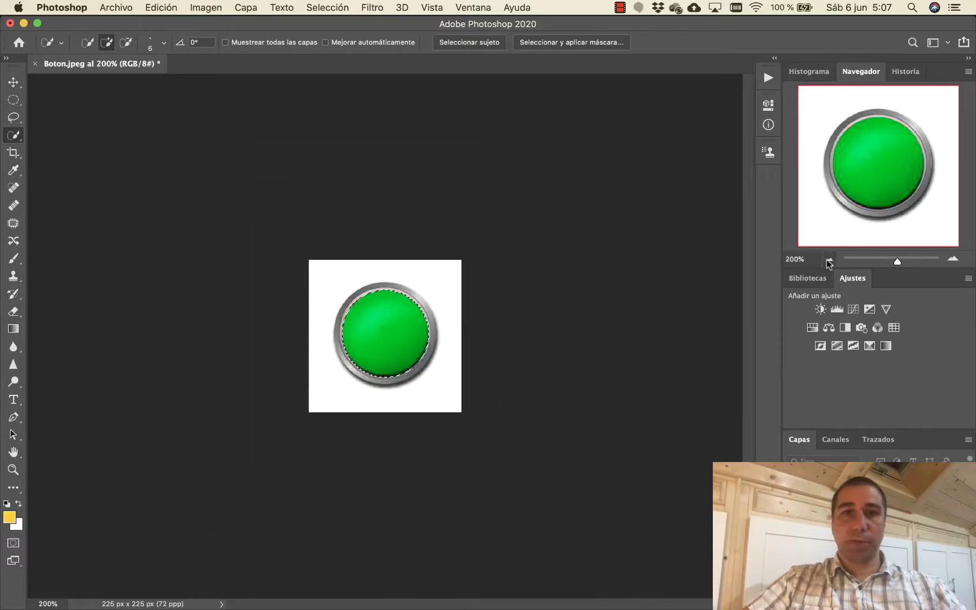
left_click(828, 261)
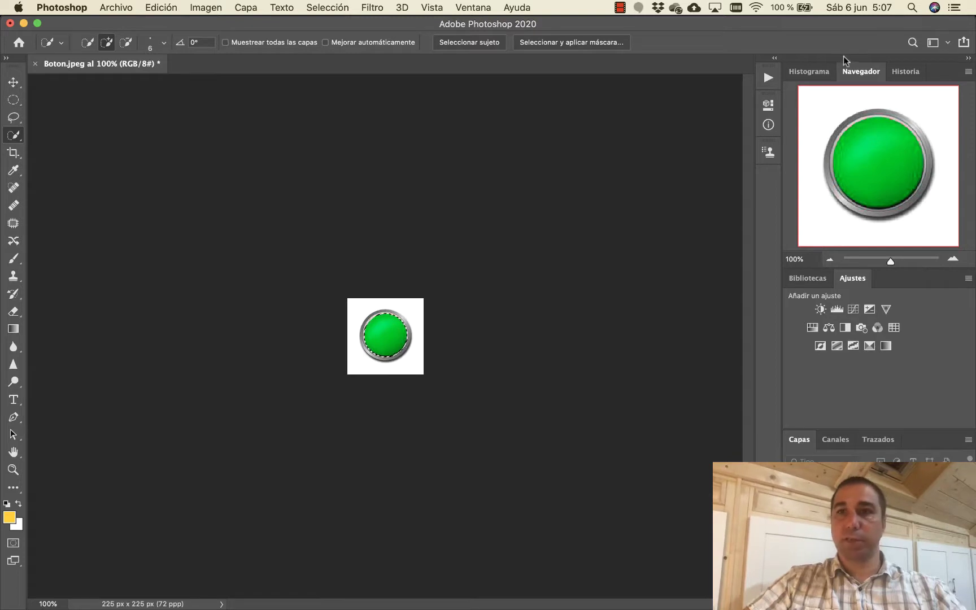
left_click(897, 72)
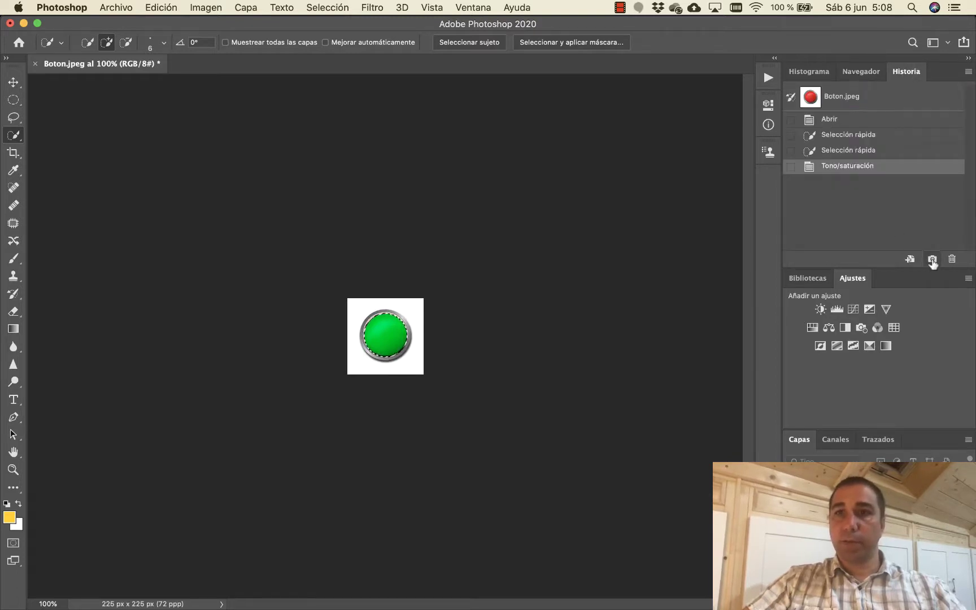
- Save the green button as snapshot Instantánea 1 and compare it with the red original
left_click(932, 259)
left_click(838, 98)
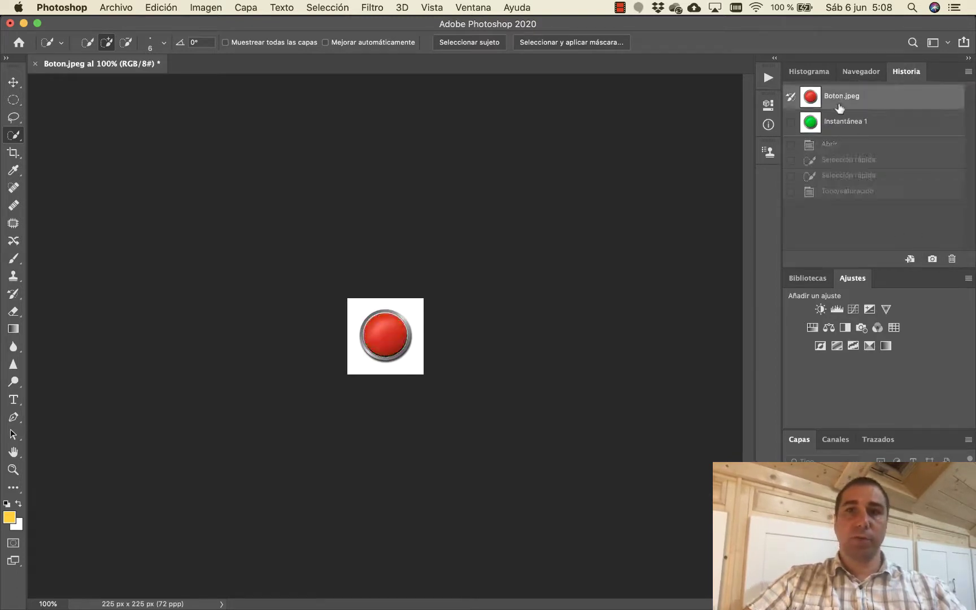
left_click(841, 123)
left_click(840, 100)
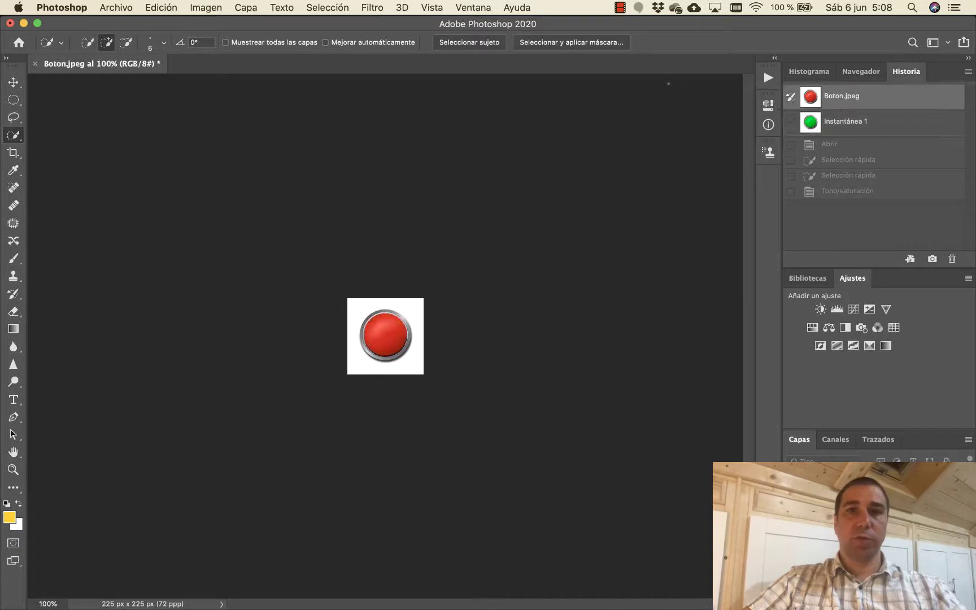
left_click(826, 129)
- Deselect, then toggle between Boton.jpeg and Instantánea 1, ending on the green snapshot
left_click(328, 7)
left_click(344, 35)
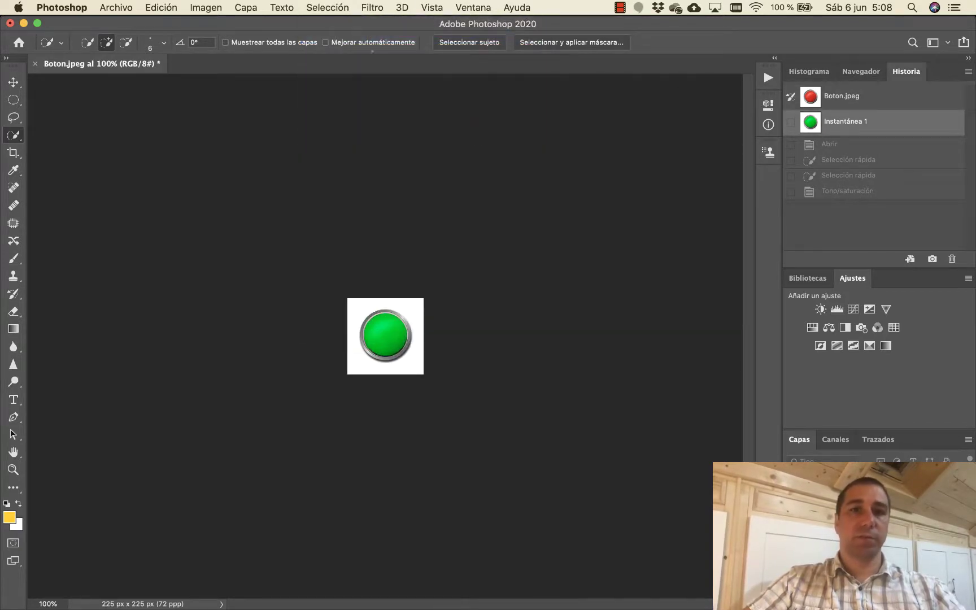
left_click(833, 100)
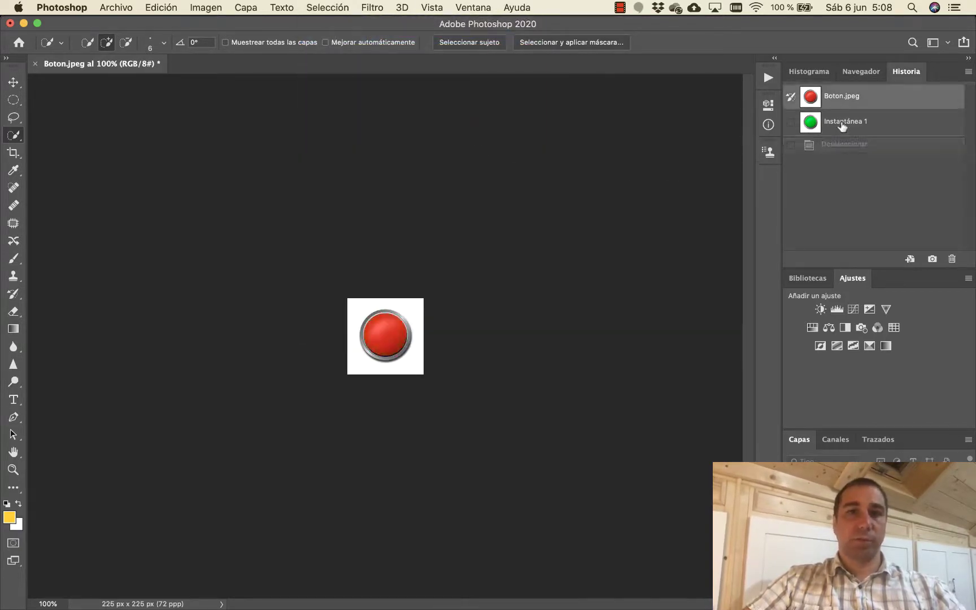
left_click(839, 125)
left_click(841, 103)
left_click(846, 132)
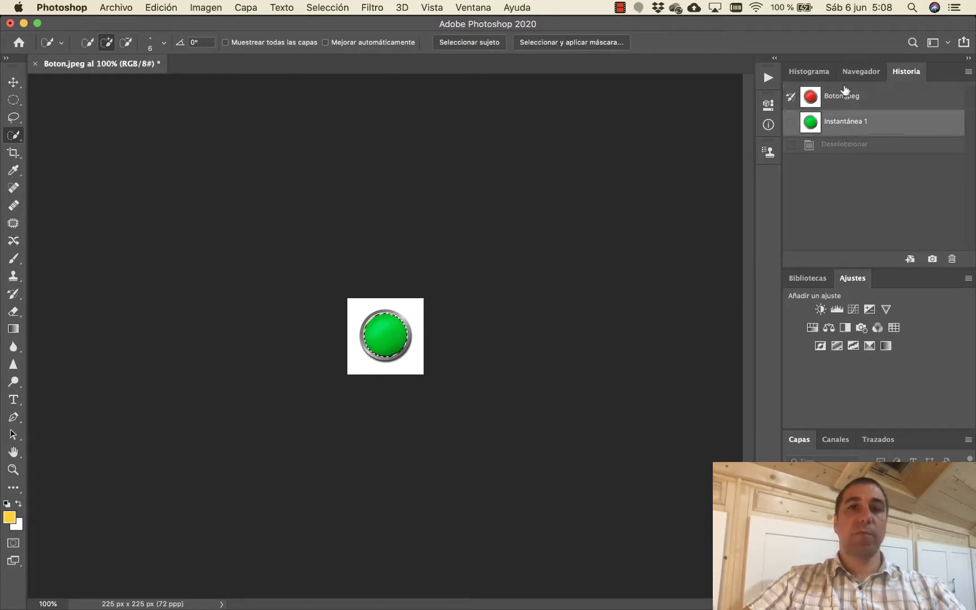
left_click(845, 92)
left_click(846, 120)
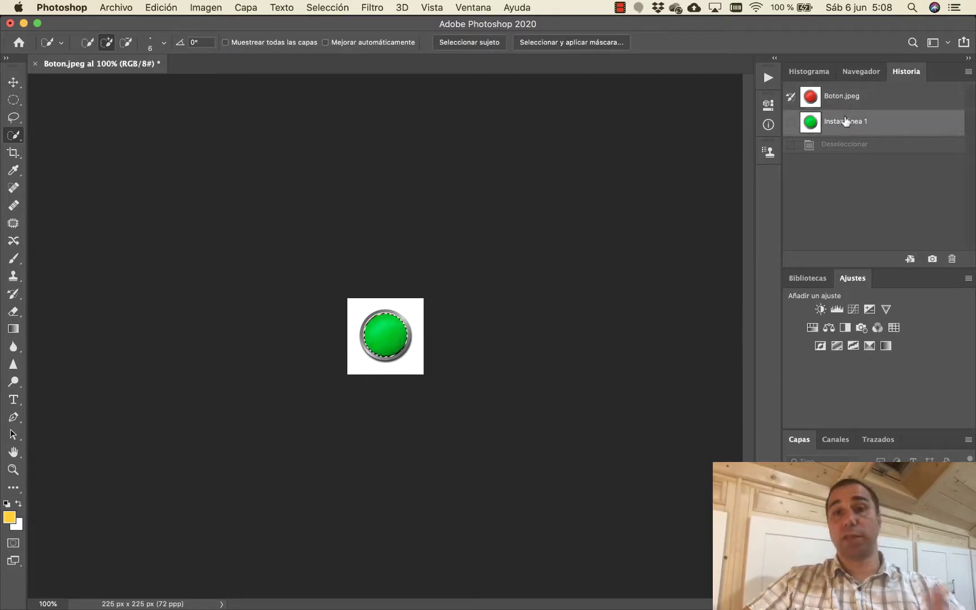